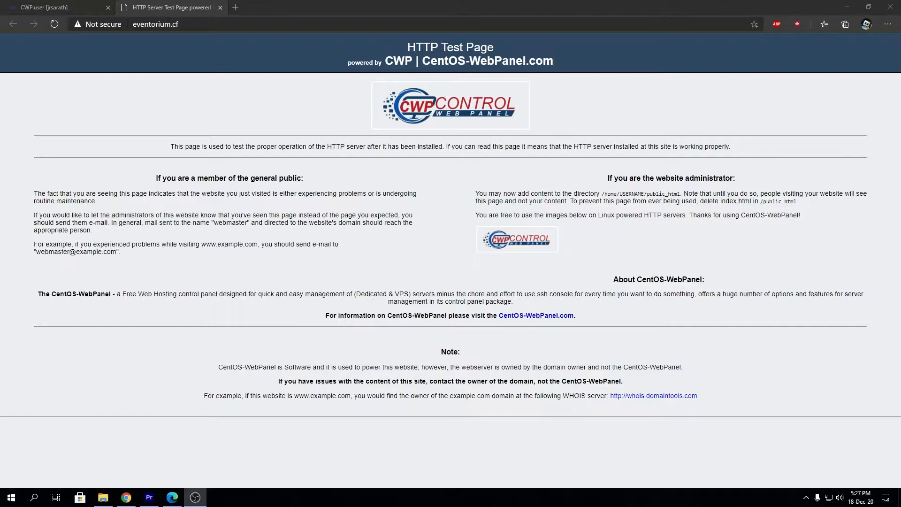
Look over the open tabs: the domain's test page and the CWP dashboard
{"action": "left_click", "coordinate": [811, 263]}
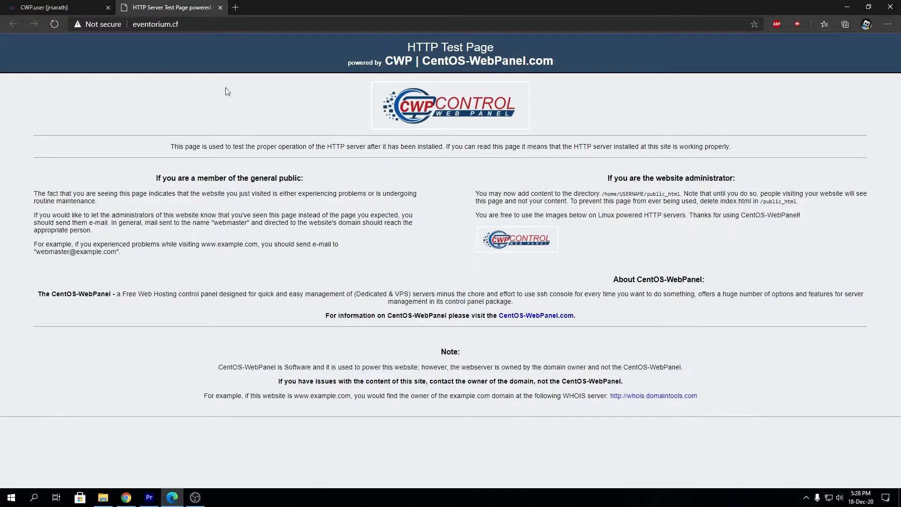
{"action": "left_click", "coordinate": [191, 28]}
{"action": "left_click", "coordinate": [218, 22]}
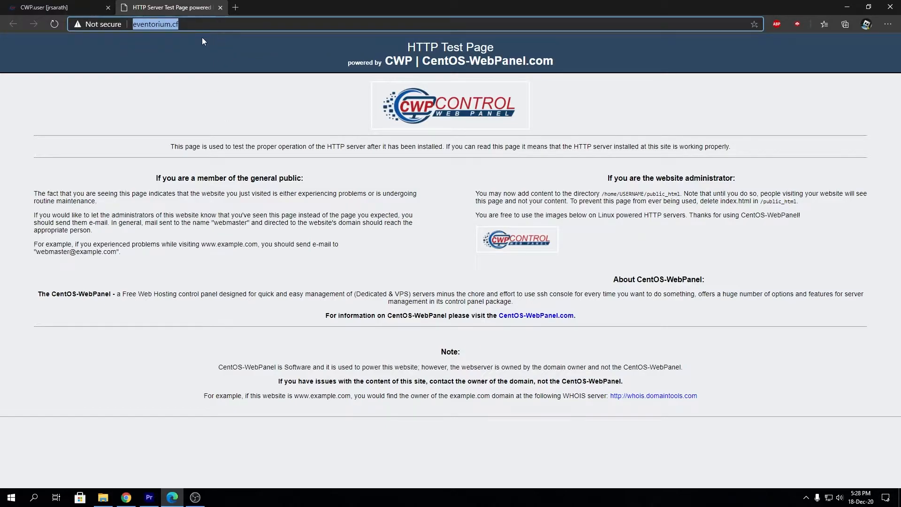
{"action": "left_click", "coordinate": [61, 7]}
{"action": "scroll", "coordinate": [624, 307], "scroll_direction": "down", "scroll_amount": 8}
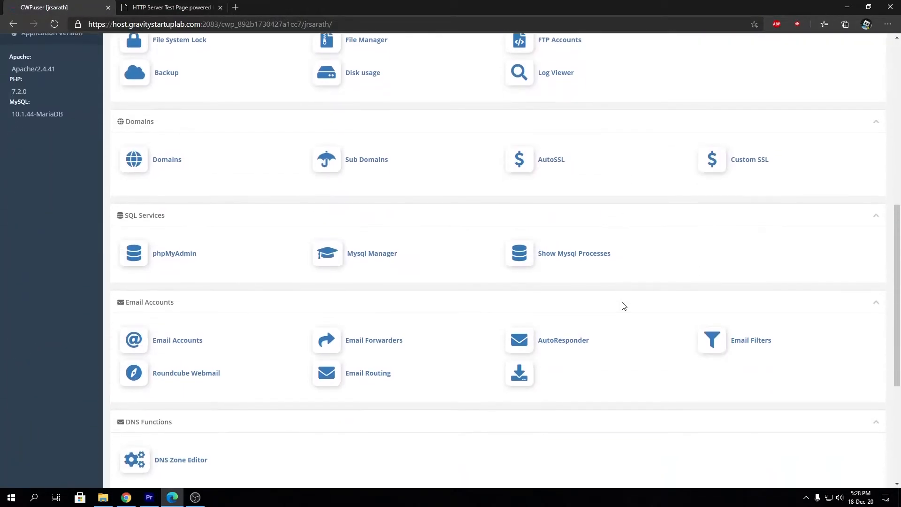
{"action": "scroll", "coordinate": [624, 306], "scroll_direction": "up", "scroll_amount": 7}
{"action": "left_click", "coordinate": [191, 10]}
{"action": "left_click", "coordinate": [206, 24]}
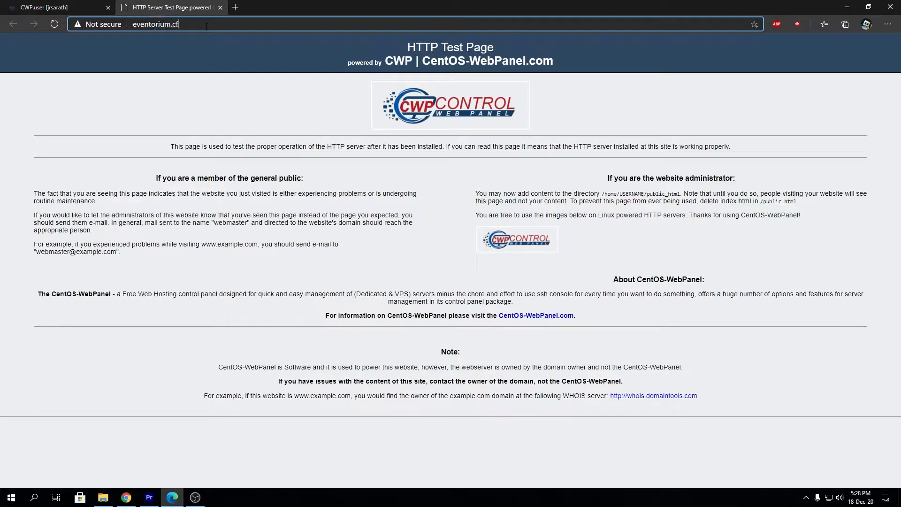
Load wordpress.org in a new Edge tab
{"action": "left_click", "coordinate": [241, 13]}
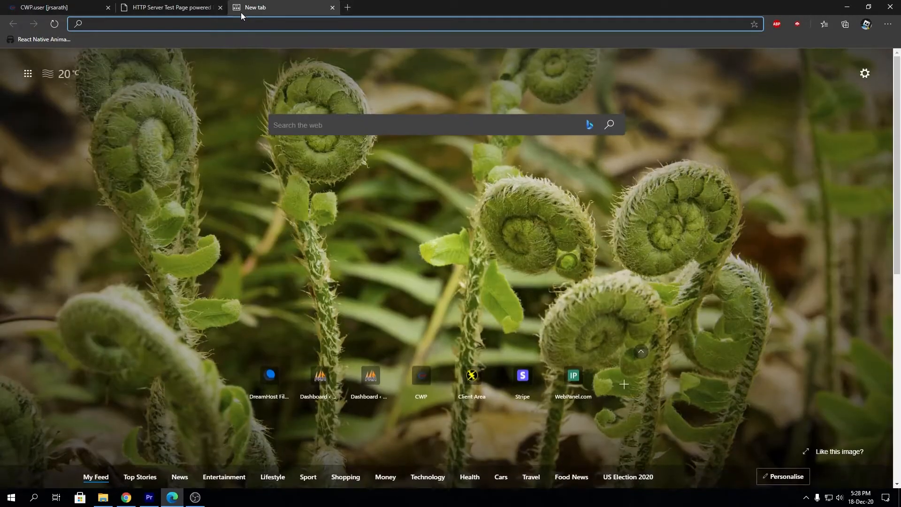
{"action": "type", "text": "wordpre"}
{"action": "key", "text": "Up"}
{"action": "key", "text": "Down"}
{"action": "type", "text": "ss.org"}
{"action": "key", "text": "Return"}
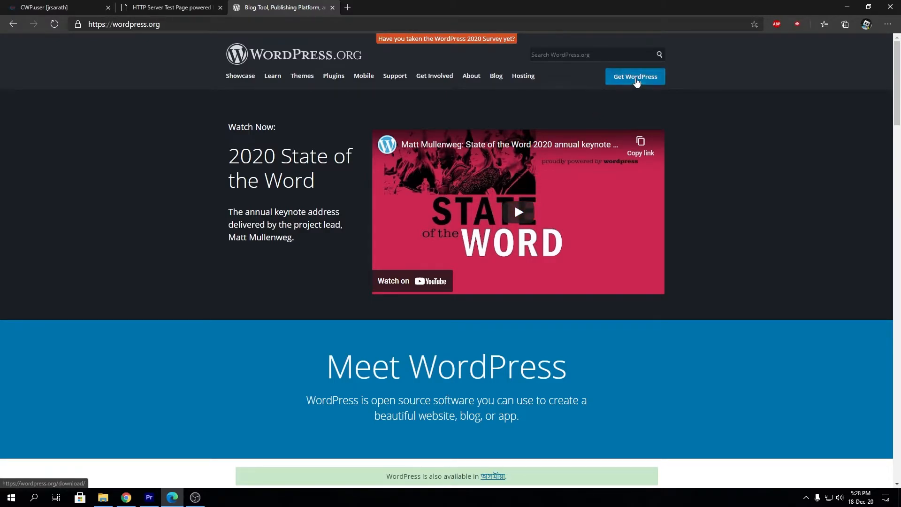
Download the WordPress 5.6 zip (15.8 MB) via Get WordPress, then return to the CWP dashboard
{"action": "left_click", "coordinate": [635, 80]}
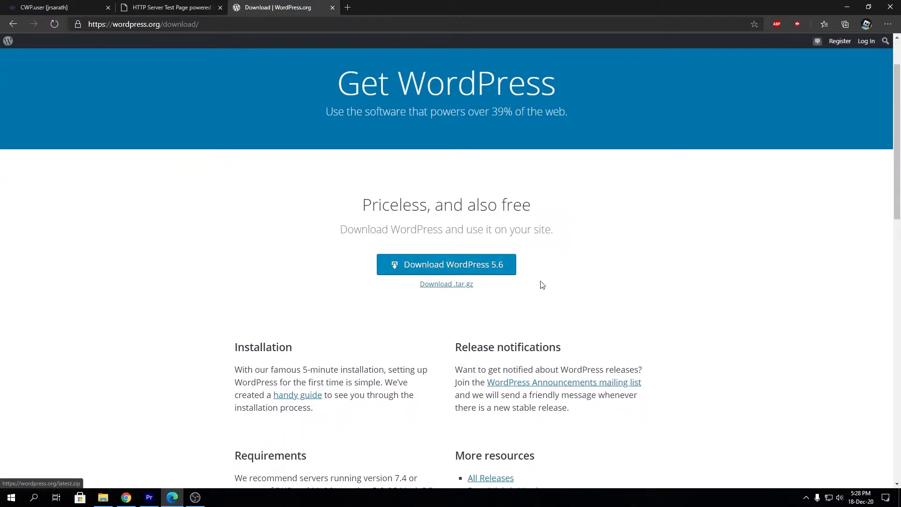
{"action": "left_click", "coordinate": [451, 272]}
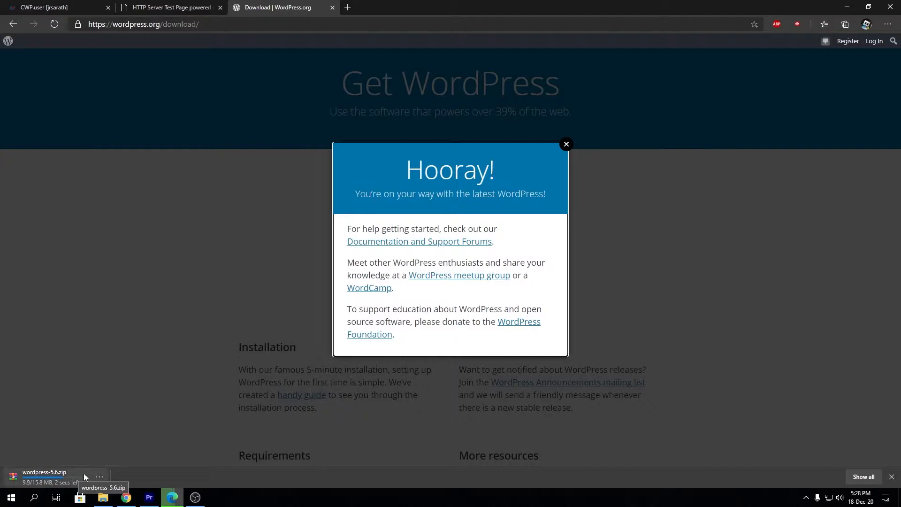
{"action": "left_click", "coordinate": [94, 7]}
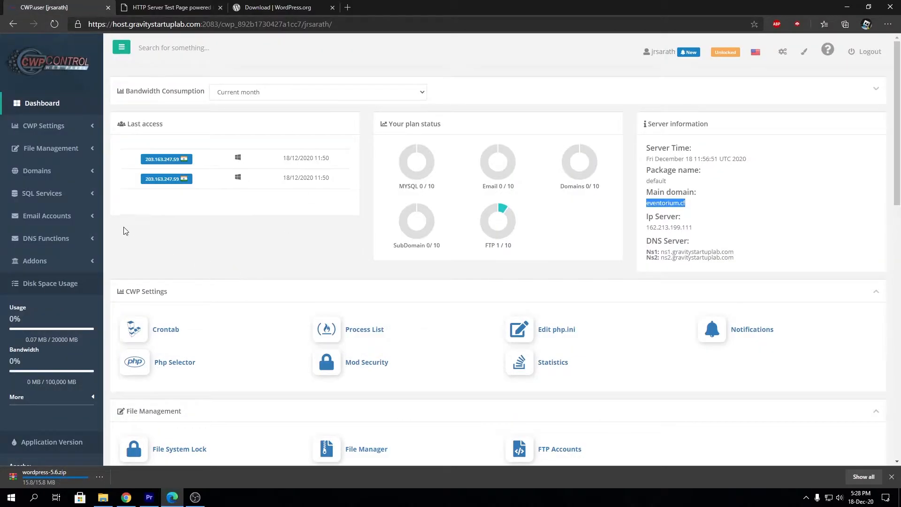
Launch File Manager from File Management and view /home/jrsarath in its new tab
{"action": "left_click", "coordinate": [52, 148]}
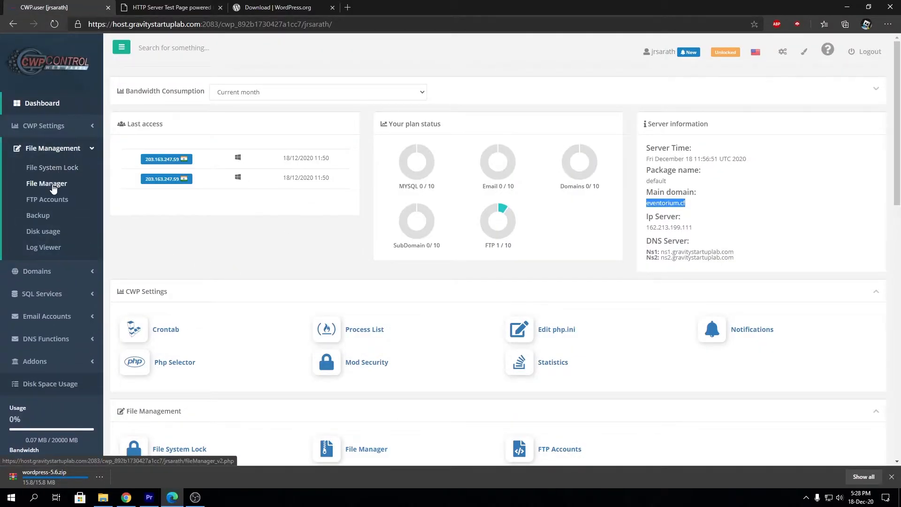
{"action": "left_click", "coordinate": [53, 184]}
{"action": "left_click", "coordinate": [34, 8]}
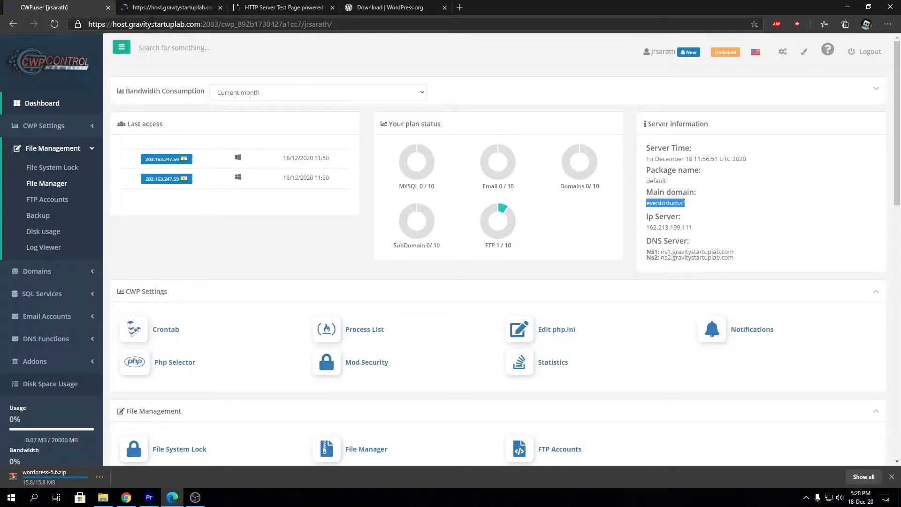
{"action": "left_click", "coordinate": [166, 8]}
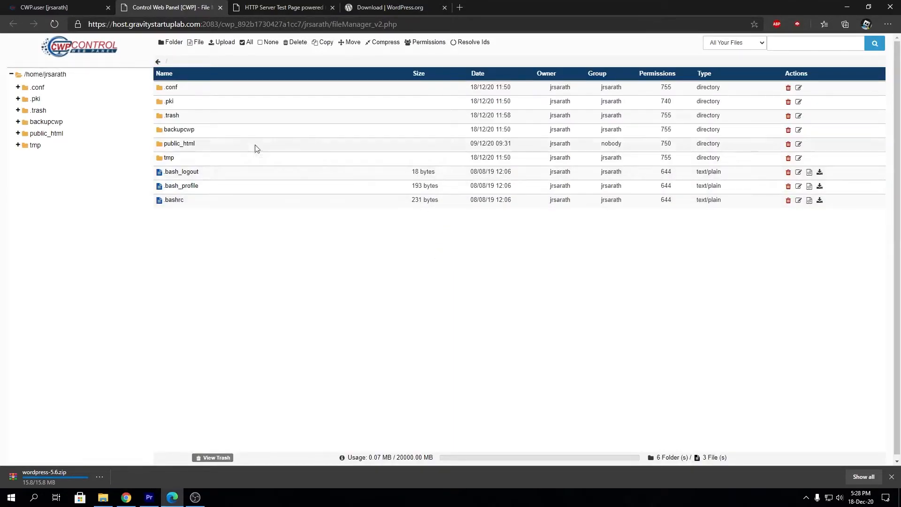
Open the public_html folder, holding only index.html, and start a file upload there
{"action": "left_click", "coordinate": [61, 7]}
{"action": "left_click", "coordinate": [164, 7]}
{"action": "double_click", "coordinate": [214, 145]}
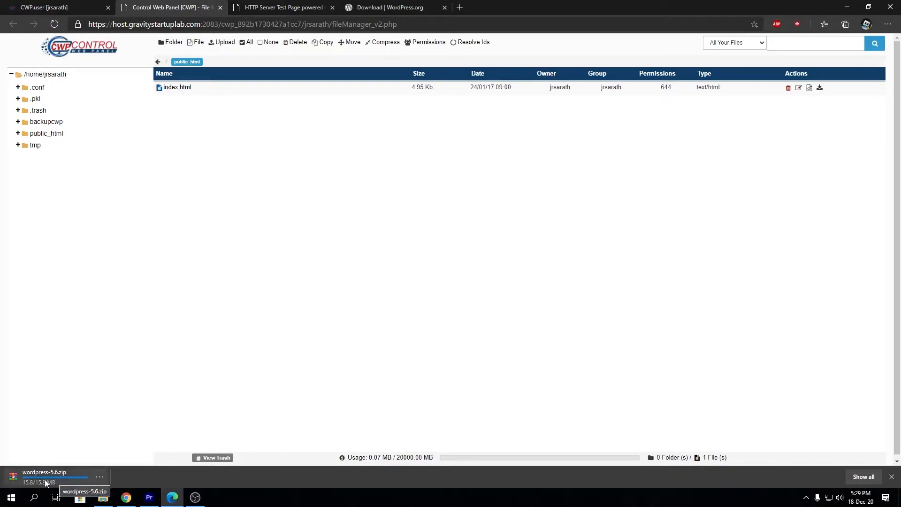
{"action": "left_click", "coordinate": [224, 42]}
Upload wordpress-5.6.zip from Downloads into public_html and close the upload window
{"action": "left_click", "coordinate": [500, 155]}
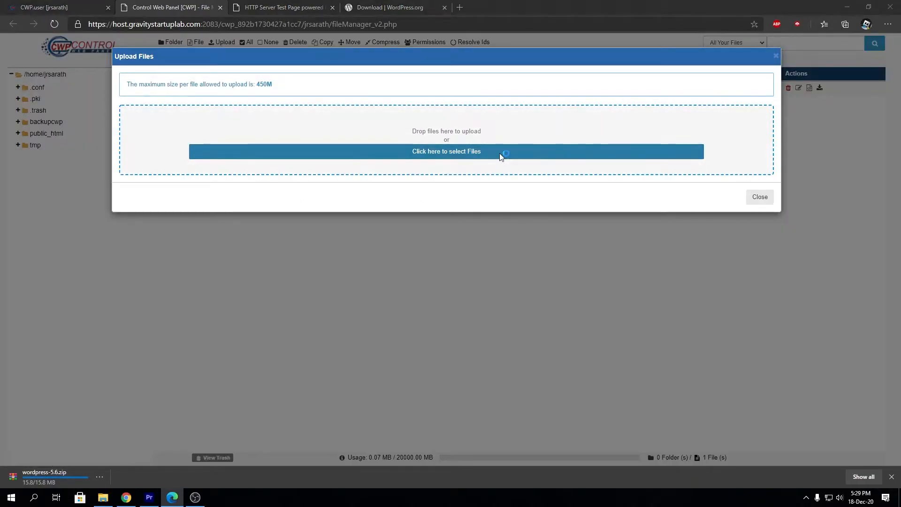
{"action": "left_click", "coordinate": [109, 91]}
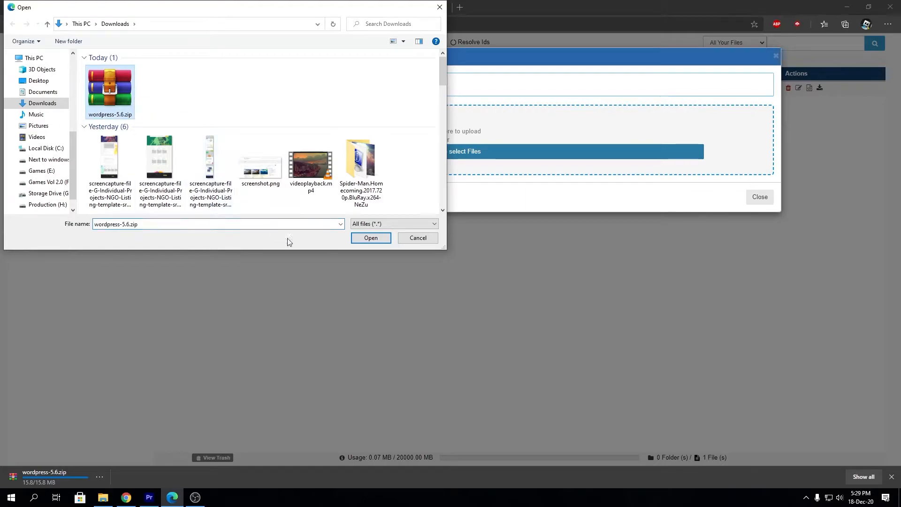
{"action": "left_click", "coordinate": [371, 238]}
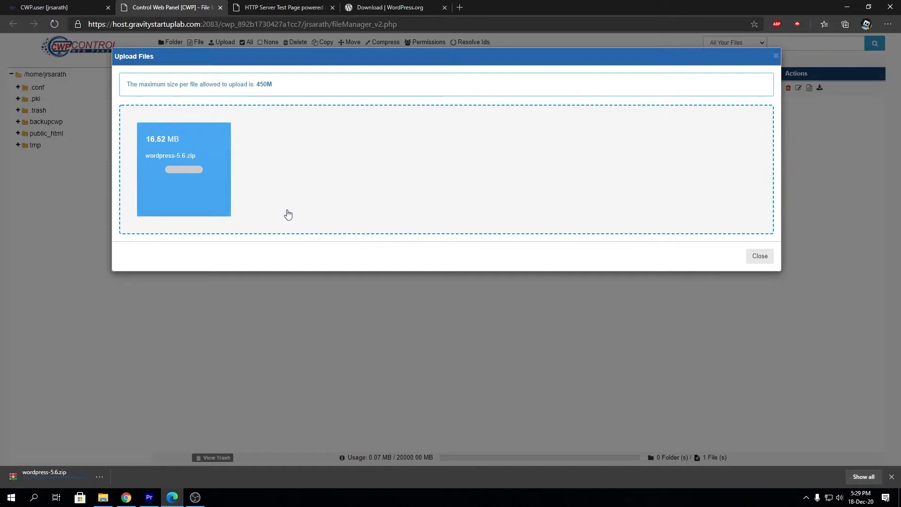
{"action": "left_click", "coordinate": [753, 256]}
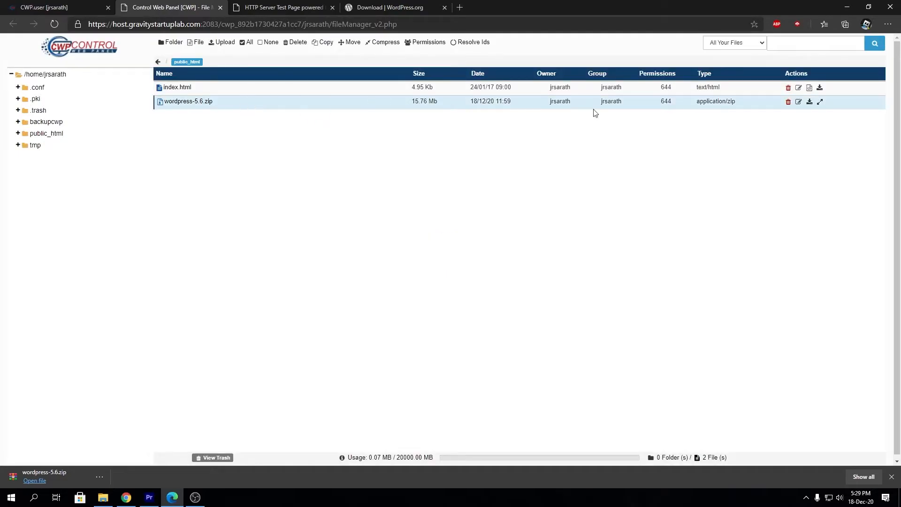
Extract wordpress-5.6.zip into a new wordpress folder in public_html
{"action": "left_click", "coordinate": [819, 102]}
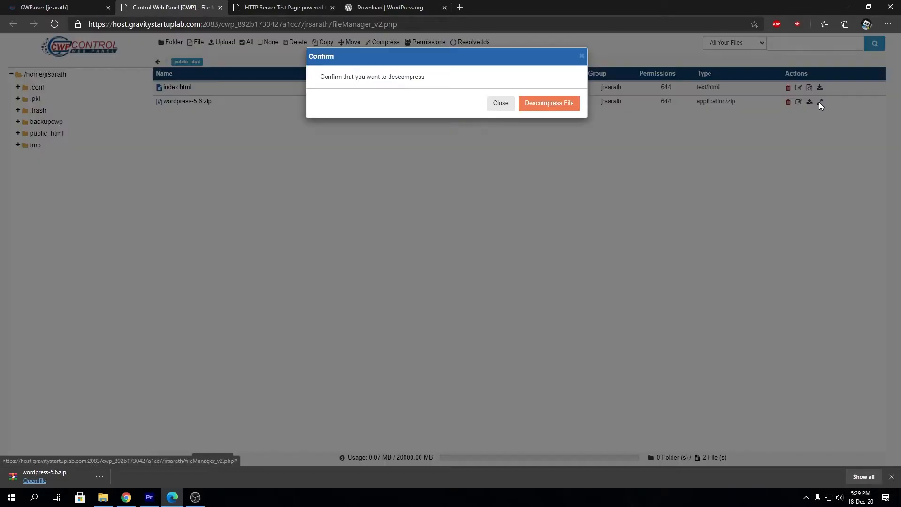
{"action": "left_click", "coordinate": [563, 105]}
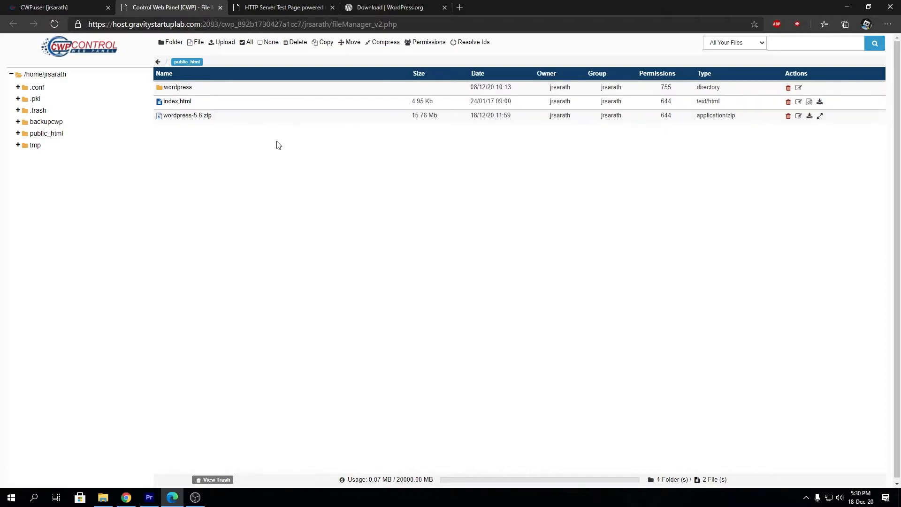
Permanently delete index.html and wordpress-5.6.zip, skipping the trash, leaving only the wordpress folder
{"action": "left_click", "coordinate": [227, 102]}
{"action": "left_click", "coordinate": [230, 117]}
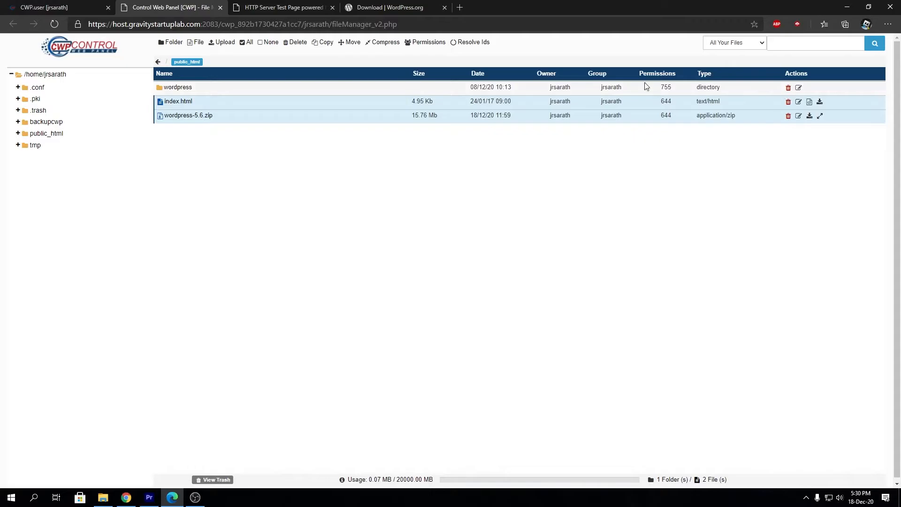
{"action": "left_click", "coordinate": [297, 43]}
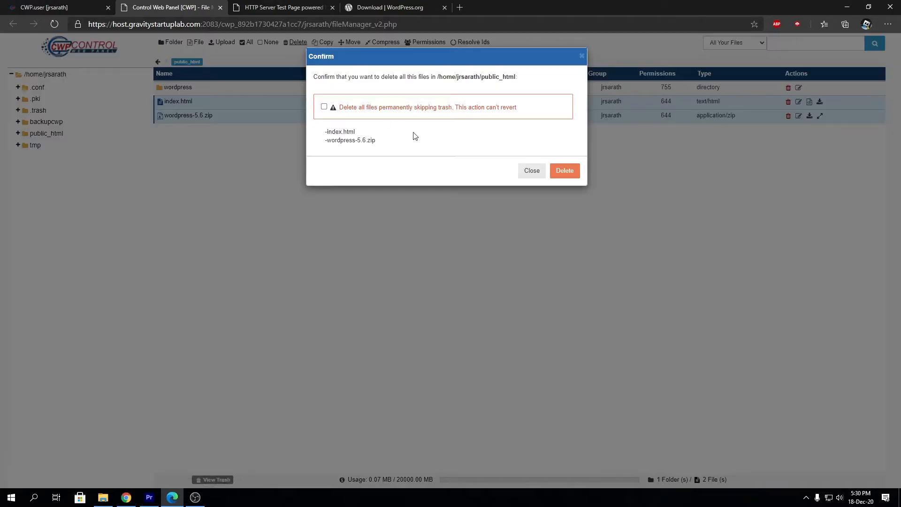
{"action": "left_click", "coordinate": [323, 107]}
{"action": "left_click", "coordinate": [560, 173]}
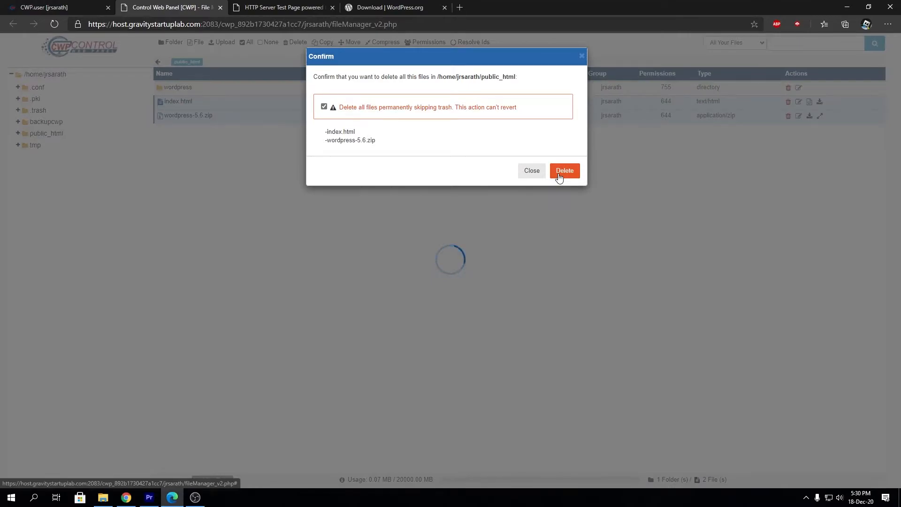
{"action": "left_click", "coordinate": [559, 173]}
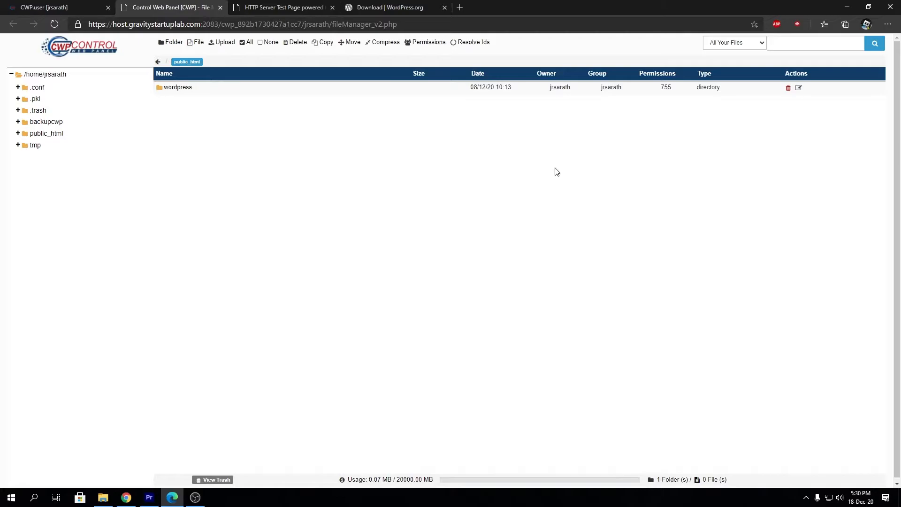
{"action": "left_click", "coordinate": [184, 89]}
Move everything inside the wordpress folder up into public_html
{"action": "left_click", "coordinate": [293, 95]}
{"action": "double_click", "coordinate": [261, 95]}
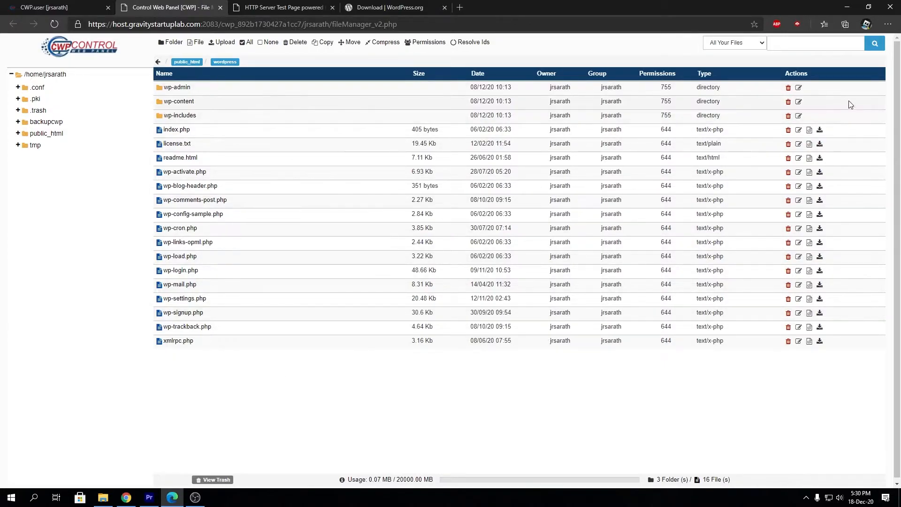
{"action": "left_click", "coordinate": [242, 43]}
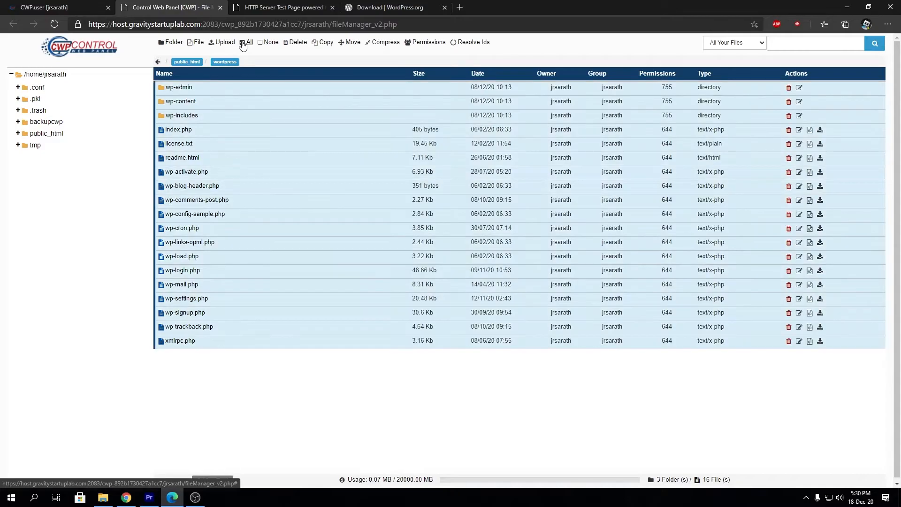
{"action": "left_click", "coordinate": [347, 43]}
{"action": "scroll", "coordinate": [585, 239], "scroll_direction": "down", "scroll_amount": 1}
{"action": "left_click_drag", "start_coordinate": [585, 236], "coordinate": [584, 249]}
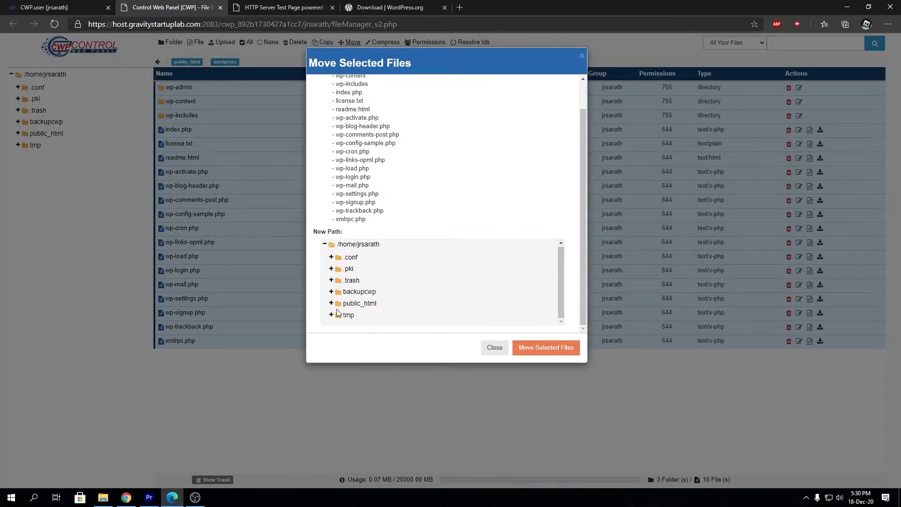
{"action": "left_click", "coordinate": [360, 304]}
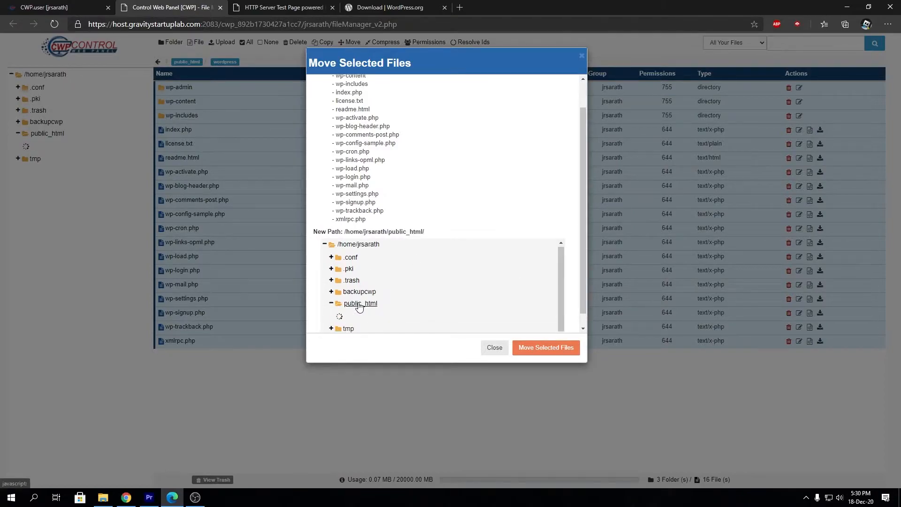
{"action": "left_click", "coordinate": [543, 349]}
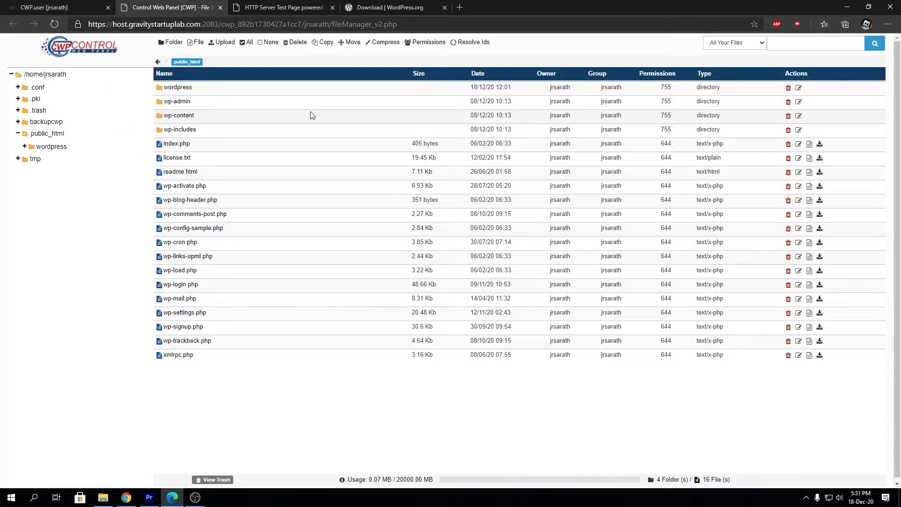
Close the WordPress.org tab and reload eventorium.cf to show the WordPress setup page
{"action": "left_click", "coordinate": [282, 8]}
{"action": "left_click", "coordinate": [423, 8]}
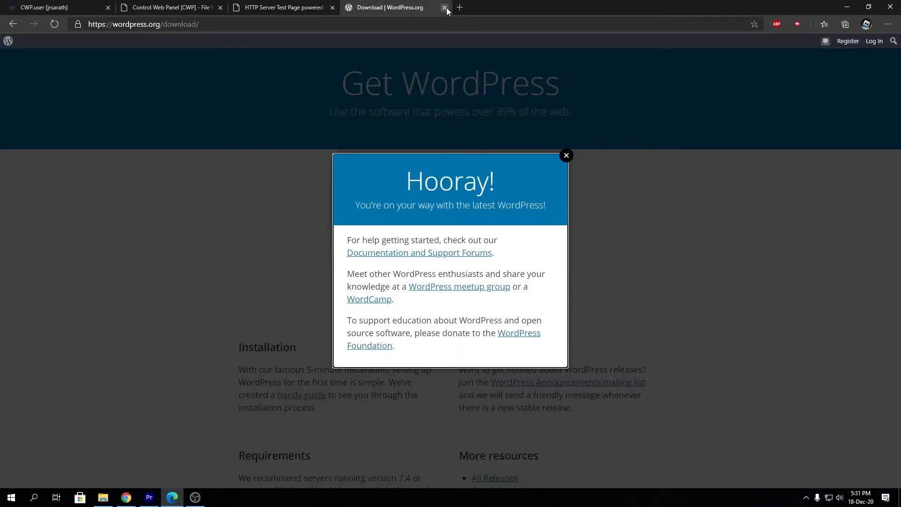
{"action": "left_click", "coordinate": [445, 8]}
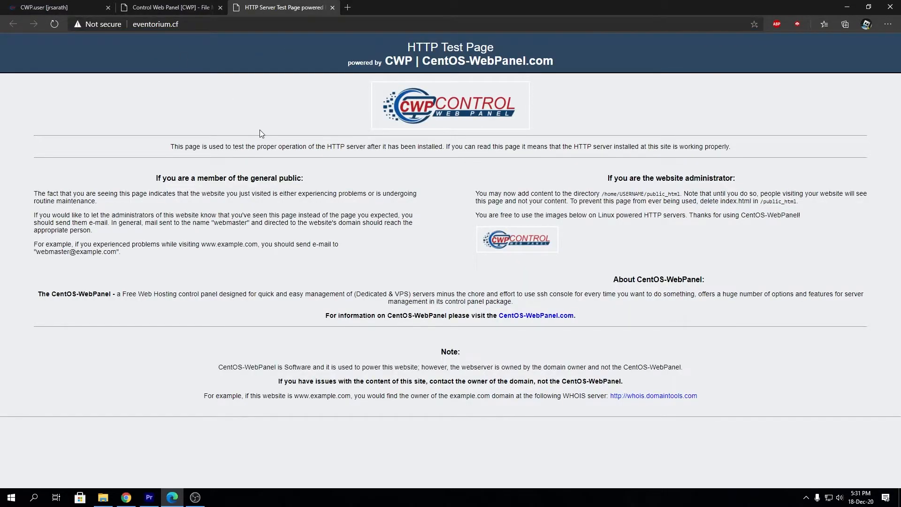
{"action": "key", "text": "F5"}
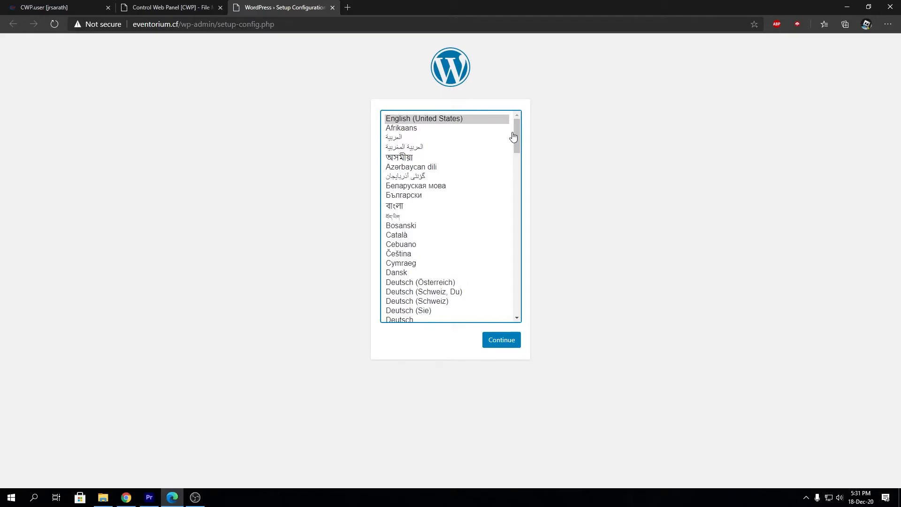
{"action": "left_click", "coordinate": [194, 7]}
{"action": "left_click", "coordinate": [277, 4]}
Open Mysql Manager under SQL Services on the CWP dashboard
{"action": "left_click", "coordinate": [66, 6]}
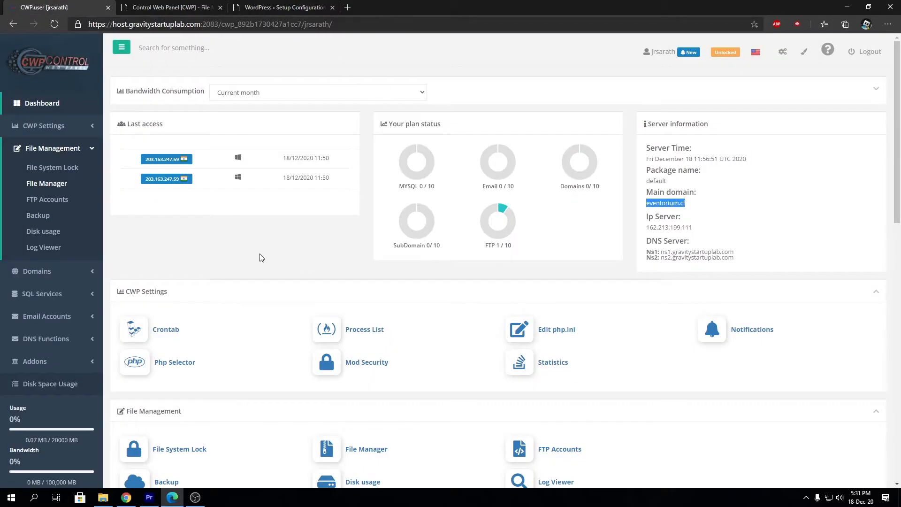
{"action": "scroll", "coordinate": [261, 257], "scroll_direction": "down", "scroll_amount": 4}
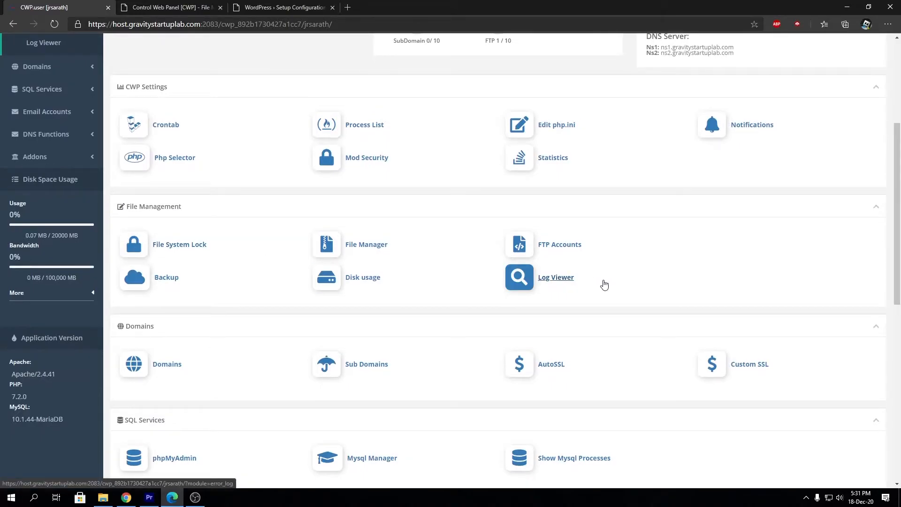
{"action": "scroll", "coordinate": [604, 285], "scroll_direction": "down", "scroll_amount": 4}
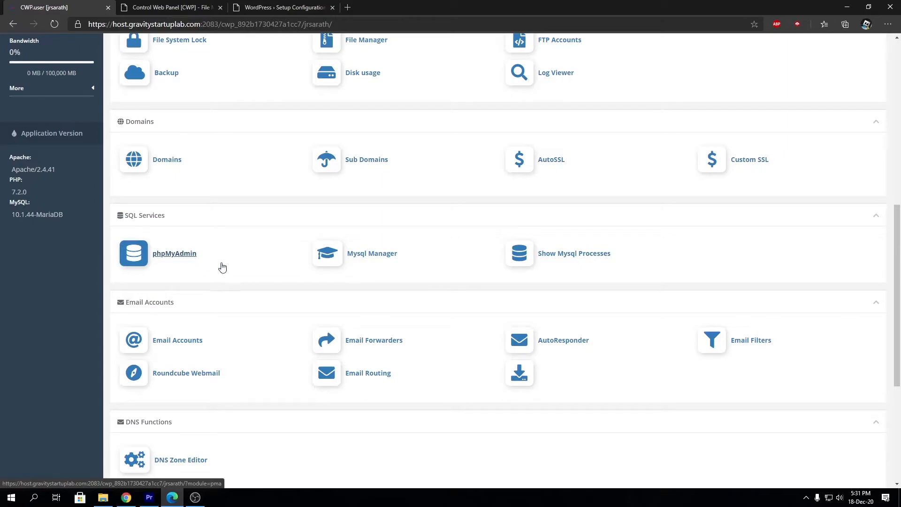
{"action": "left_click", "coordinate": [377, 261]}
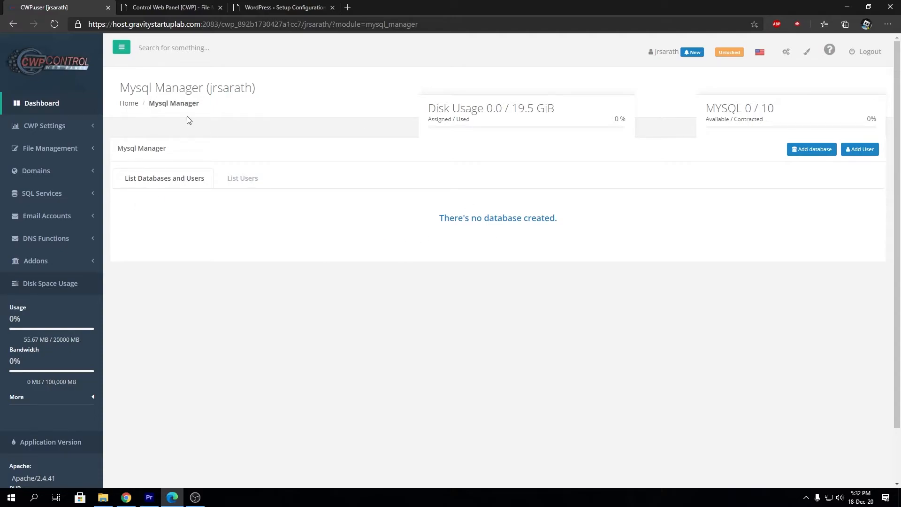
Start a new MySQL database in Mysql Manager named wp
{"action": "left_click_drag", "start_coordinate": [121, 88], "coordinate": [201, 89]}
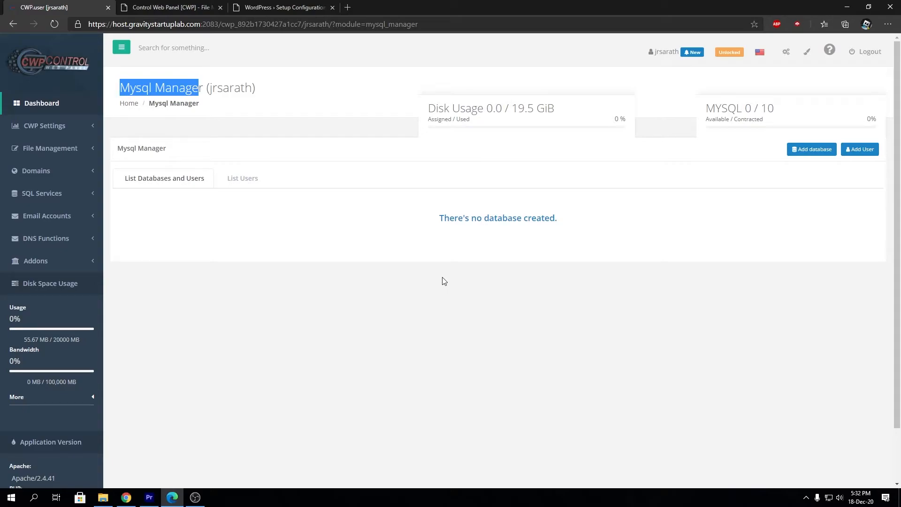
{"action": "left_click", "coordinate": [664, 247]}
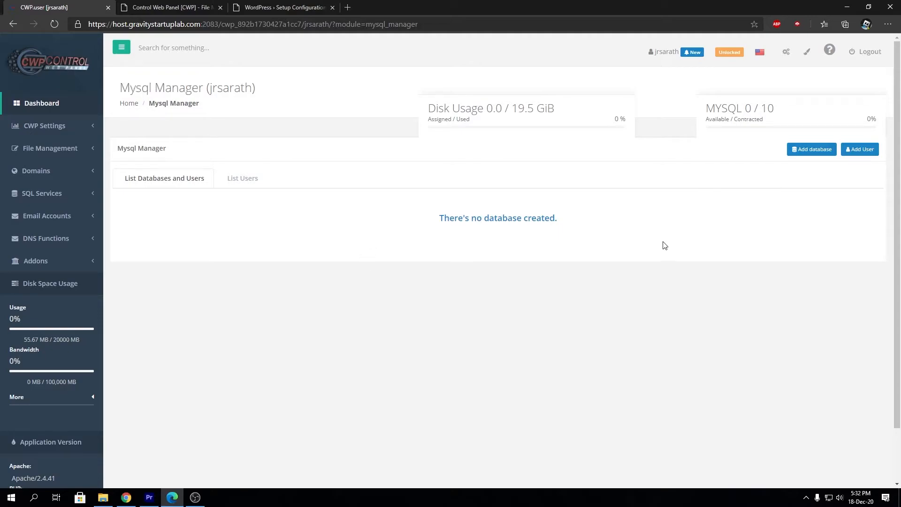
{"action": "left_click", "coordinate": [800, 150]}
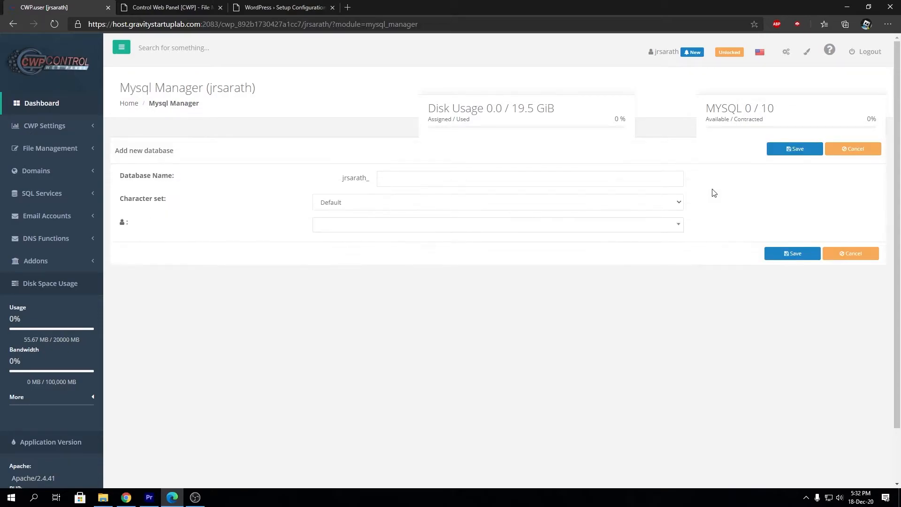
{"action": "left_click", "coordinate": [437, 177]}
{"action": "type", "text": "wp"}
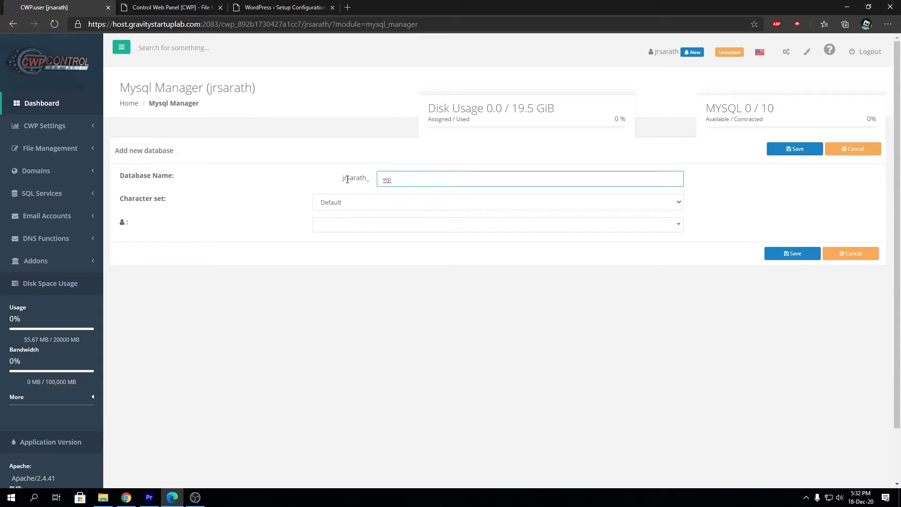
{"action": "double_click", "coordinate": [345, 179]}
{"action": "left_click_drag", "start_coordinate": [399, 177], "coordinate": [348, 175]}
{"action": "double_click", "coordinate": [348, 175]}
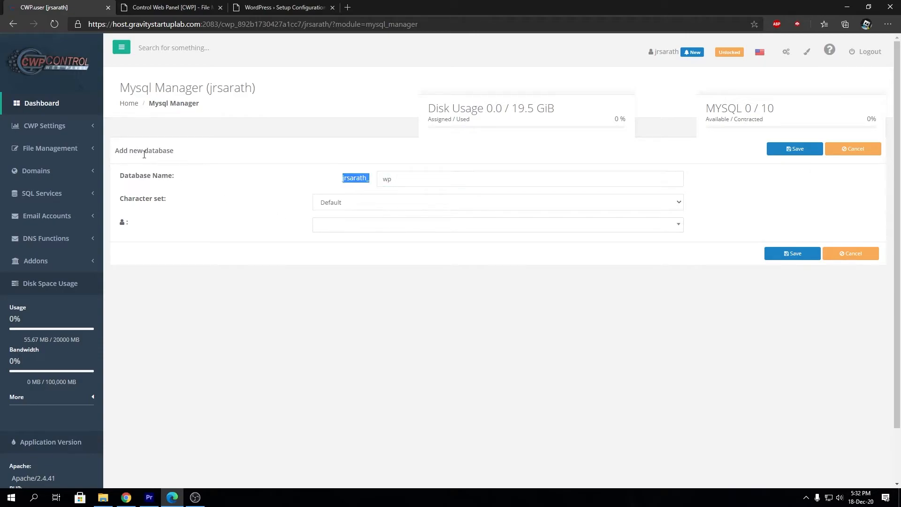
Add a new database user wp with the generated password
{"action": "left_click", "coordinate": [371, 225]}
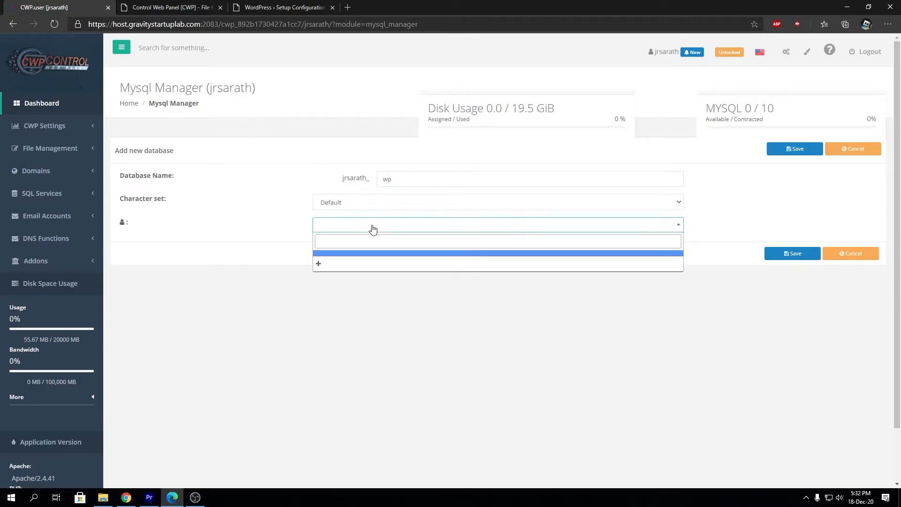
{"action": "left_click", "coordinate": [346, 266]}
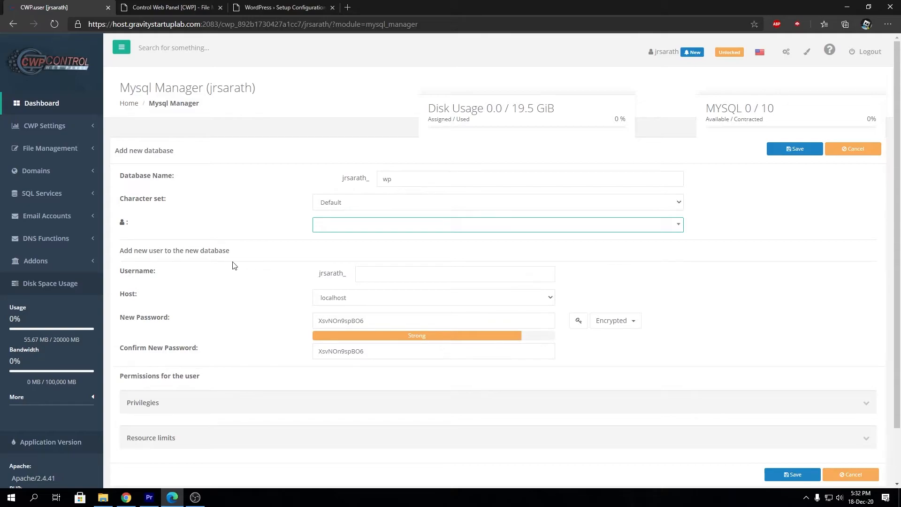
{"action": "left_click", "coordinate": [256, 216]}
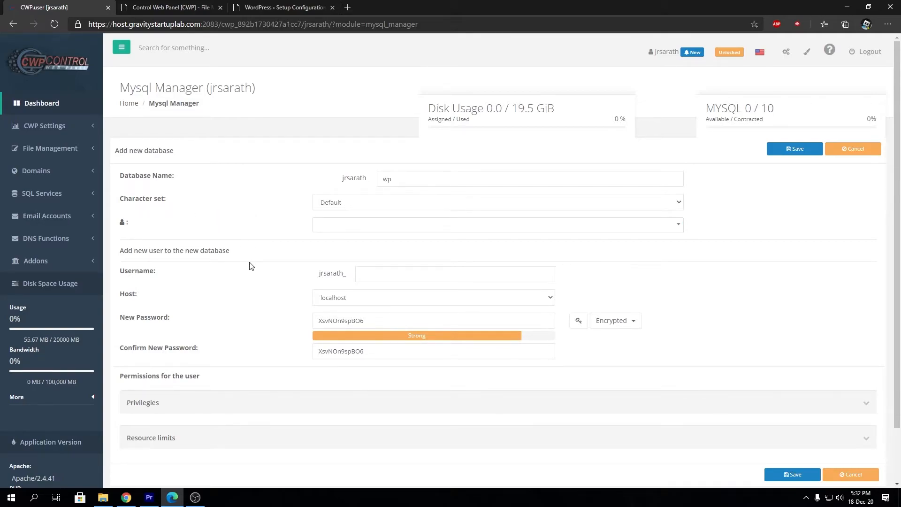
{"action": "left_click", "coordinate": [366, 276]}
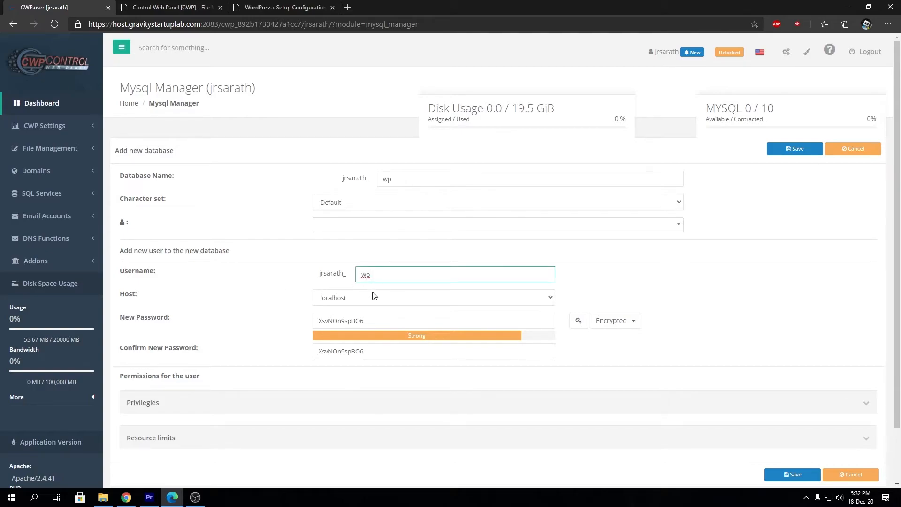
{"action": "left_click", "coordinate": [122, 298]}
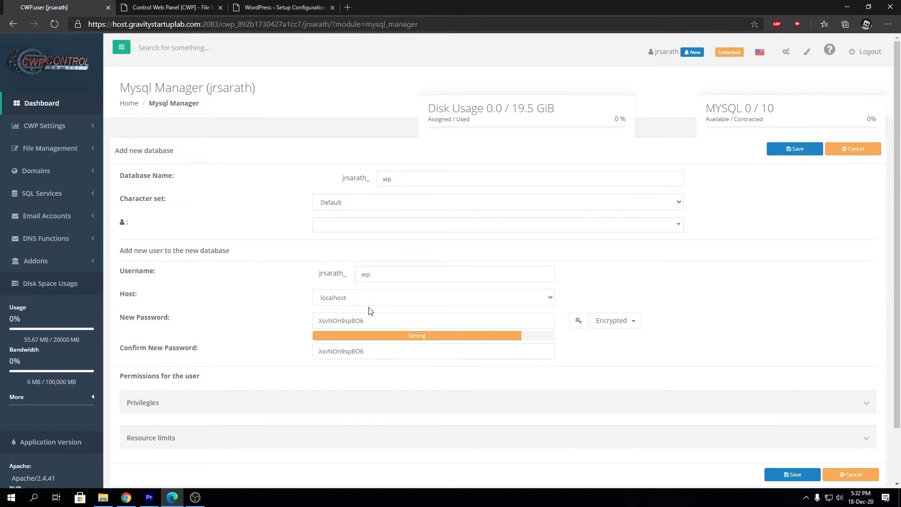
{"action": "left_click_drag", "start_coordinate": [341, 183], "coordinate": [372, 180]}
{"action": "left_click_drag", "start_coordinate": [319, 272], "coordinate": [354, 275]}
{"action": "double_click", "coordinate": [384, 320]}
{"action": "left_click", "coordinate": [664, 322]}
Save the wp database and user, then go back to the WordPress setup page
{"action": "scroll", "coordinate": [697, 388], "scroll_direction": "down", "scroll_amount": 2}
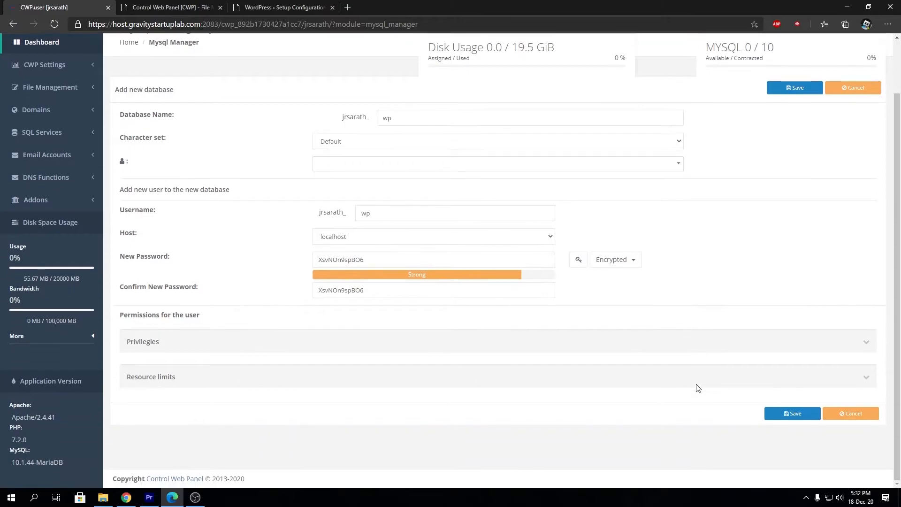
{"action": "left_click", "coordinate": [273, 7]}
{"action": "left_click", "coordinate": [47, 7]}
{"action": "left_click", "coordinate": [798, 408]}
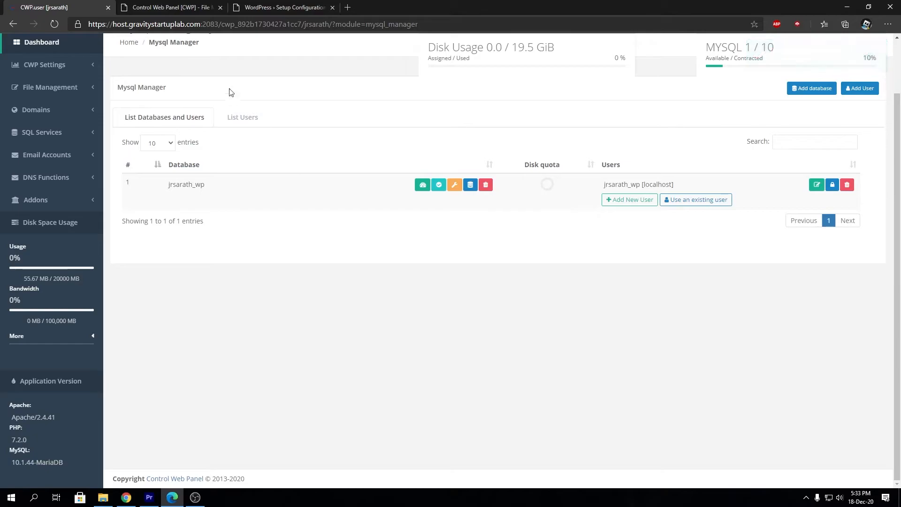
{"action": "left_click", "coordinate": [252, 6]}
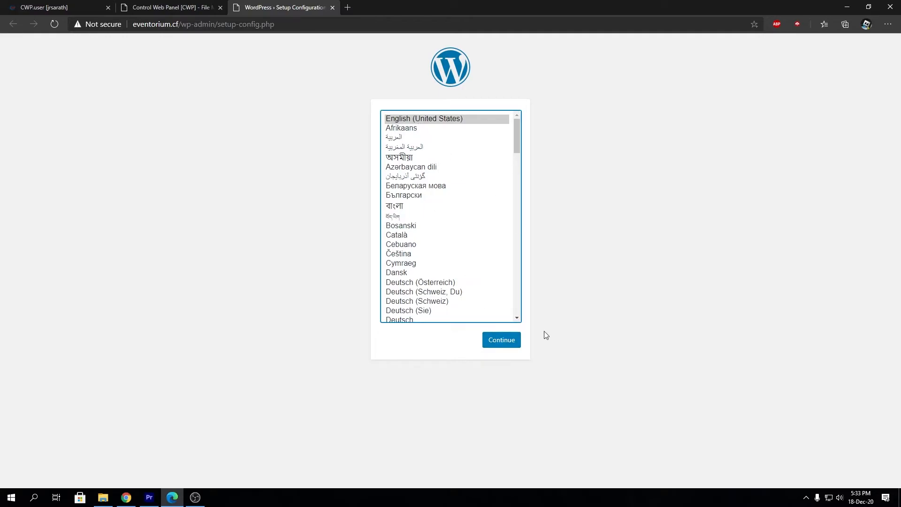
Keep English (United States) as the WordPress setup language and continue
{"action": "scroll", "coordinate": [454, 224], "scroll_direction": "down", "scroll_amount": 3}
{"action": "scroll", "coordinate": [422, 249], "scroll_direction": "up", "scroll_amount": 4}
{"action": "left_click", "coordinate": [596, 271]}
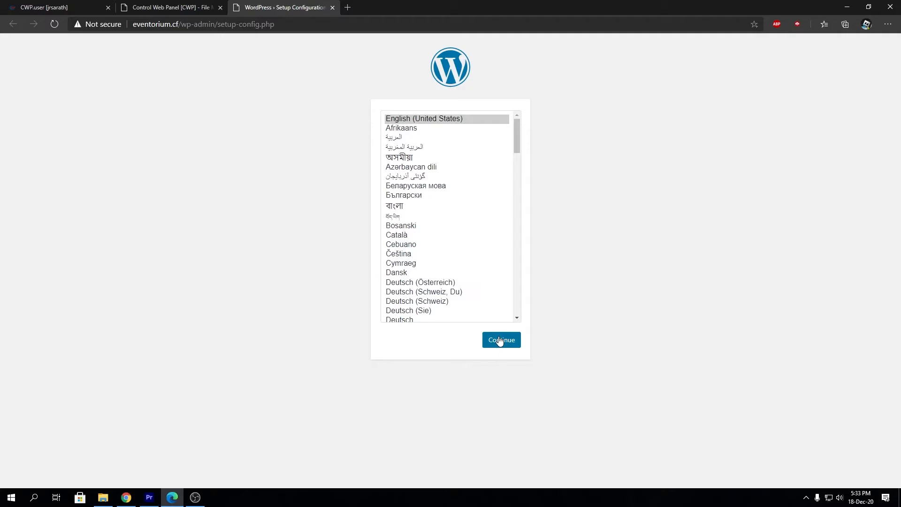
{"action": "left_click", "coordinate": [499, 340]}
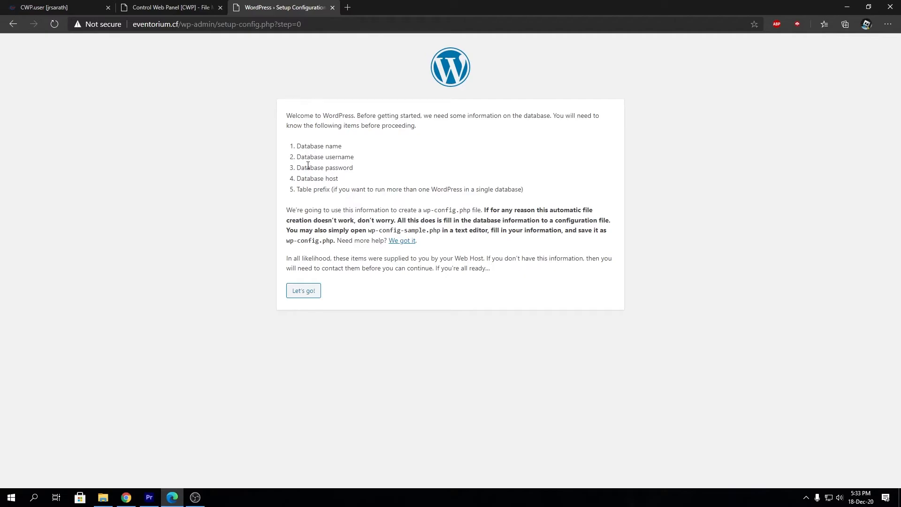
Check the new database details in CWP, then choose Let's go! on the welcome page
{"action": "left_click", "coordinate": [44, 7]}
{"action": "left_click", "coordinate": [252, 4]}
{"action": "left_click", "coordinate": [68, 7]}
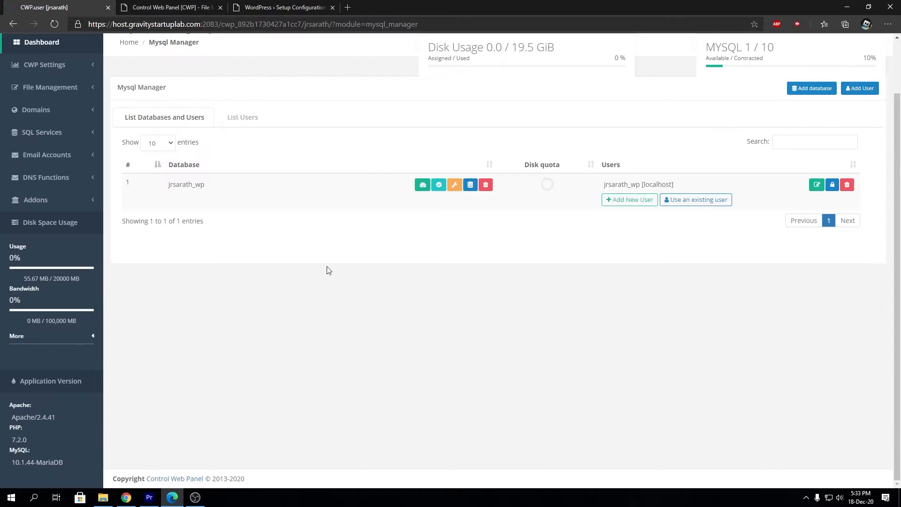
{"action": "left_click", "coordinate": [282, 11]}
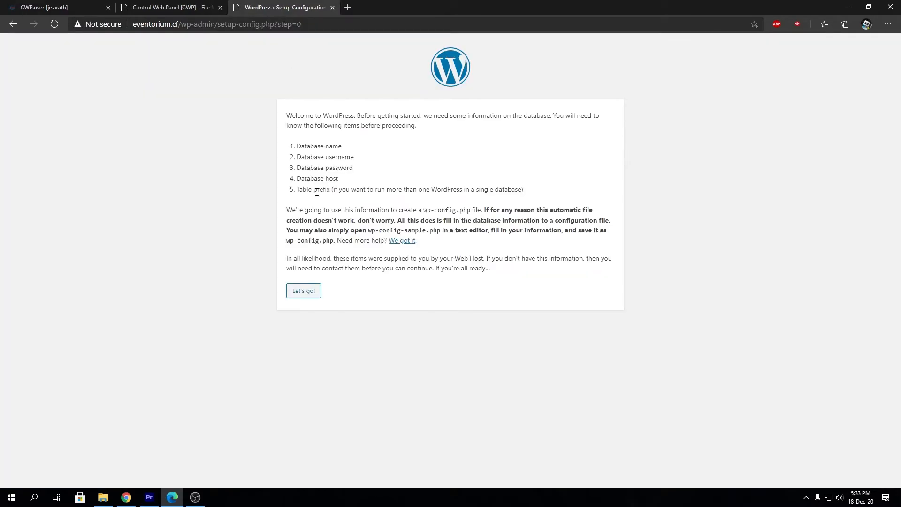
{"action": "left_click_drag", "start_coordinate": [650, 319], "coordinate": [767, 332]}
{"action": "left_click", "coordinate": [91, 9]}
{"action": "left_click", "coordinate": [284, 4]}
{"action": "left_click", "coordinate": [303, 291]}
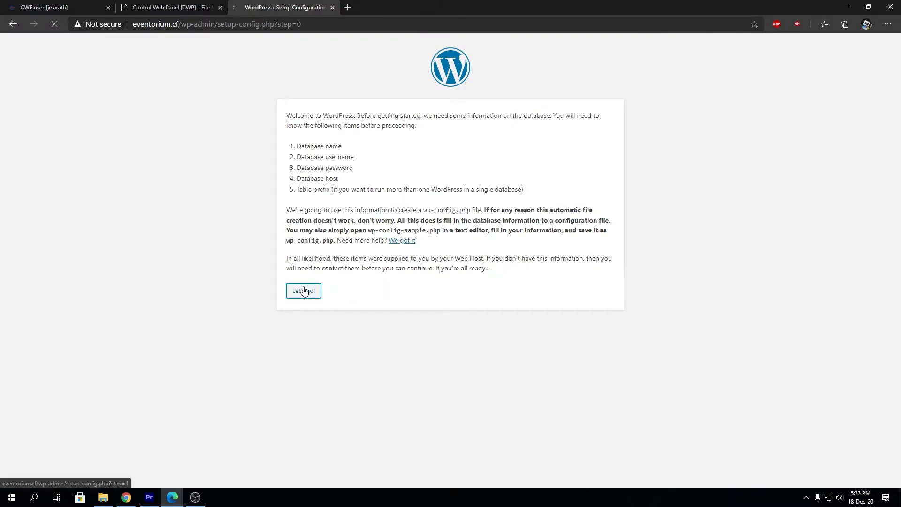
Enter the prefixed wp database name, its username and the pasted password
{"action": "double_click", "coordinate": [418, 140]}
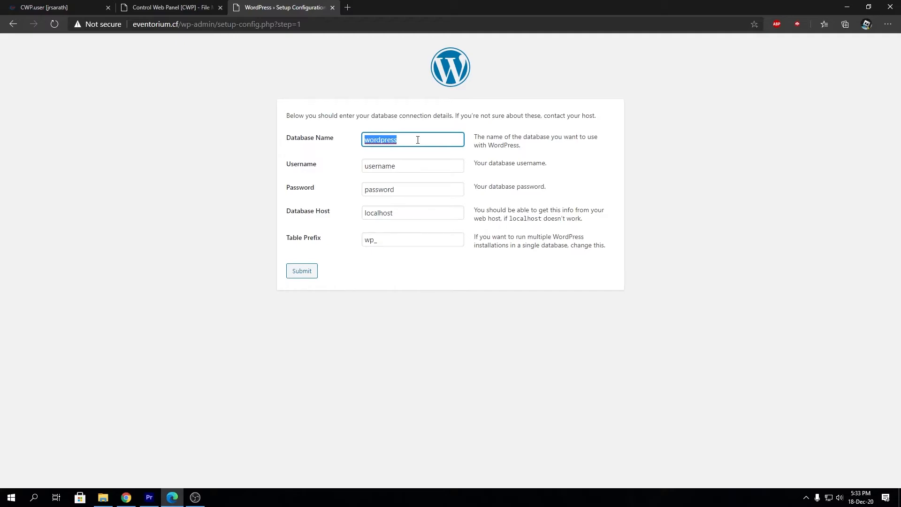
{"action": "type", "text": "jrsarath_wp"}
{"action": "key", "text": "Tab"}
{"action": "type", "text": "jrsarat"}
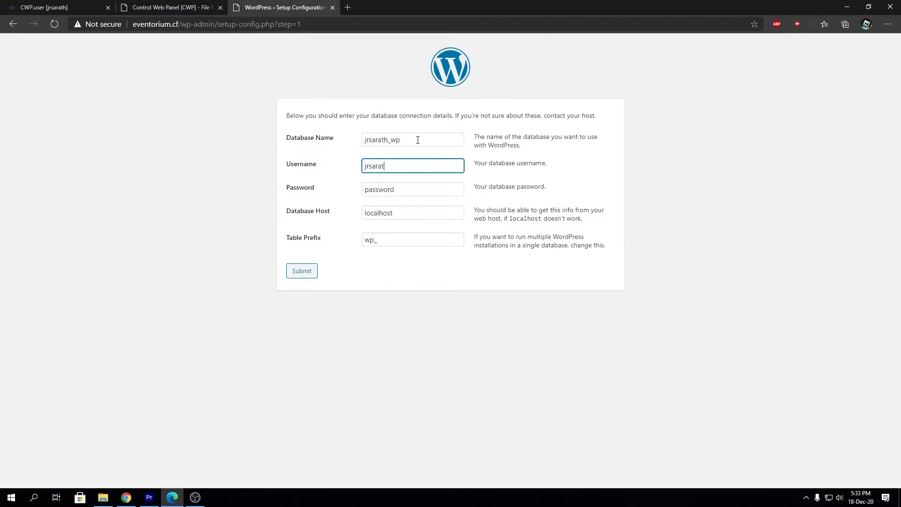
{"action": "type", "text": "h_wp"}
{"action": "key", "text": "Tab"}
{"action": "key", "text": "ctrl+v"}
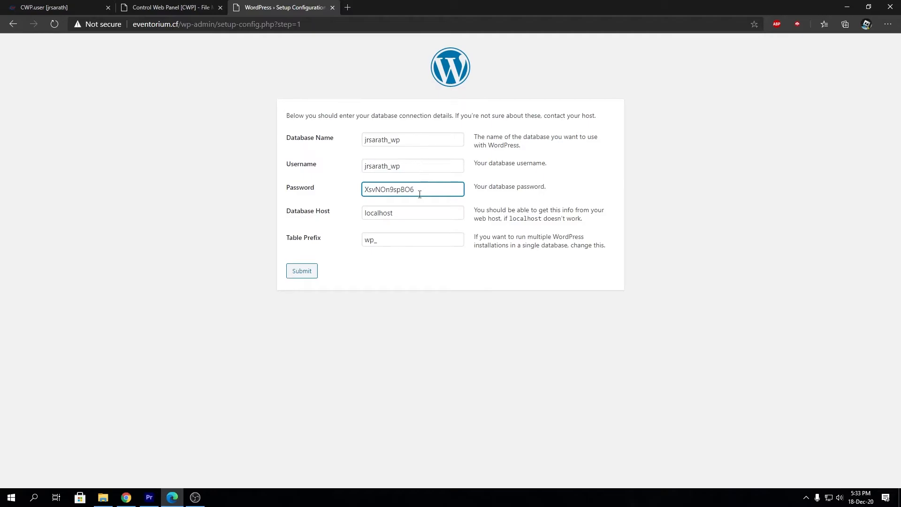
{"action": "left_click", "coordinate": [417, 210]}
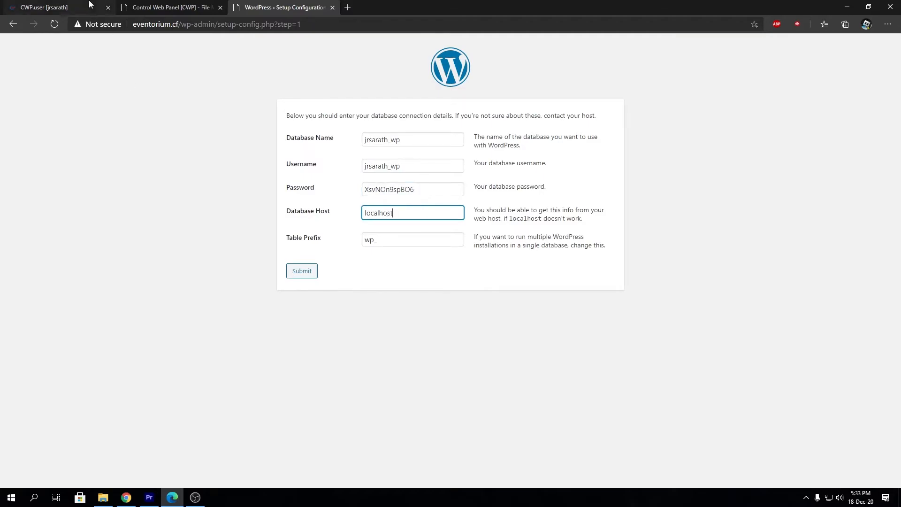
Set the table prefix to wp_8542_ with host localhost and submit the connection details
{"action": "left_click", "coordinate": [310, 242]}
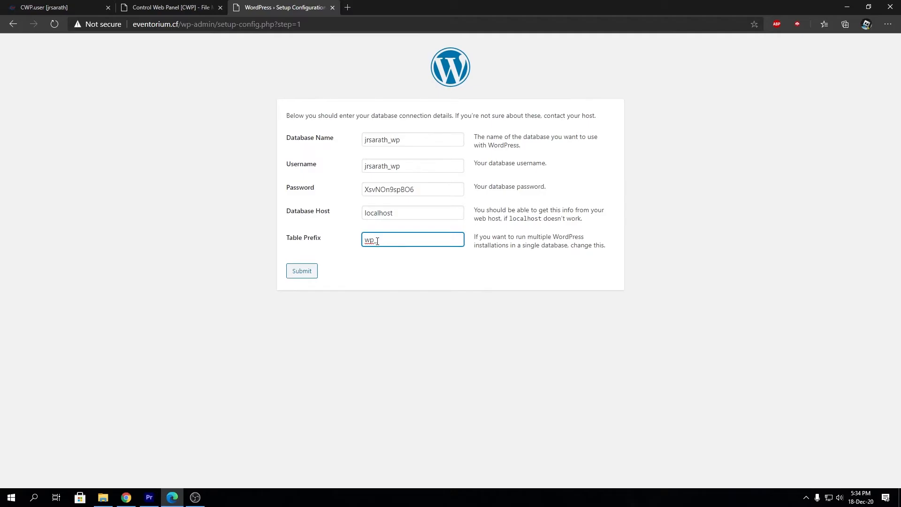
{"action": "type", "text": "8542_"}
{"action": "left_click_drag", "start_coordinate": [397, 240], "coordinate": [394, 243]}
{"action": "left_click", "coordinate": [399, 241]}
{"action": "left_click", "coordinate": [312, 277]}
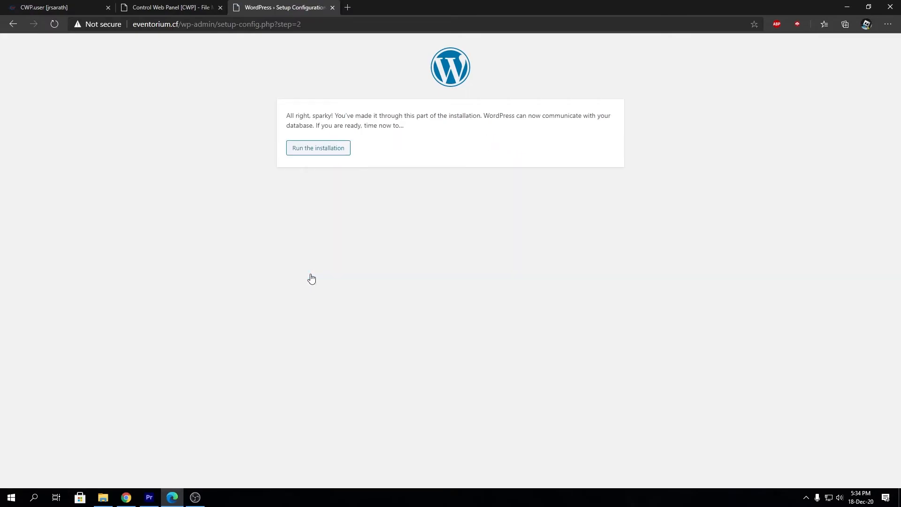
{"action": "left_click_drag", "start_coordinate": [311, 199], "coordinate": [285, 113]}
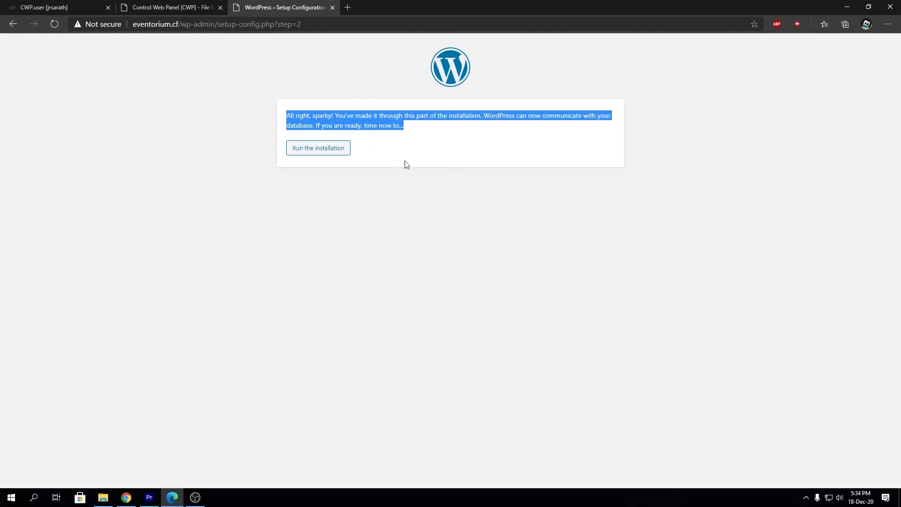
{"action": "left_click", "coordinate": [421, 169]}
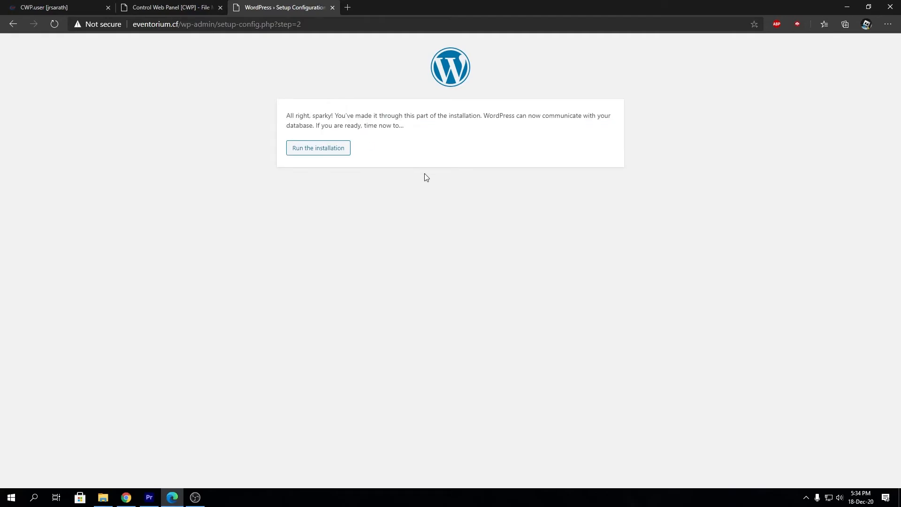
Run the installation and enter Eventorium as the site title
{"action": "left_click", "coordinate": [320, 149]}
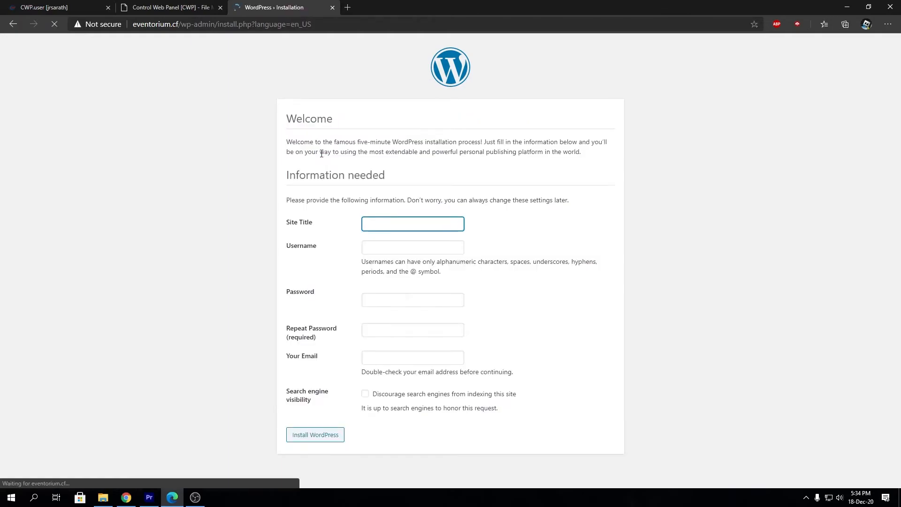
{"action": "left_click_drag", "start_coordinate": [300, 175], "coordinate": [316, 175]}
{"action": "left_click", "coordinate": [511, 207]}
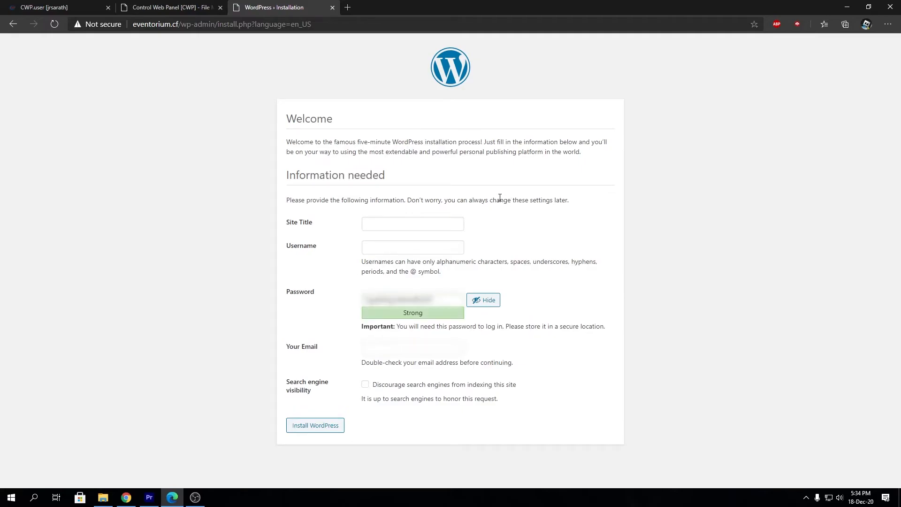
{"action": "left_click", "coordinate": [385, 225]}
{"action": "type", "text": "Eventorium"}
Enter the admin username and replace the suggested password with a custom one
{"action": "key", "text": "Tab"}
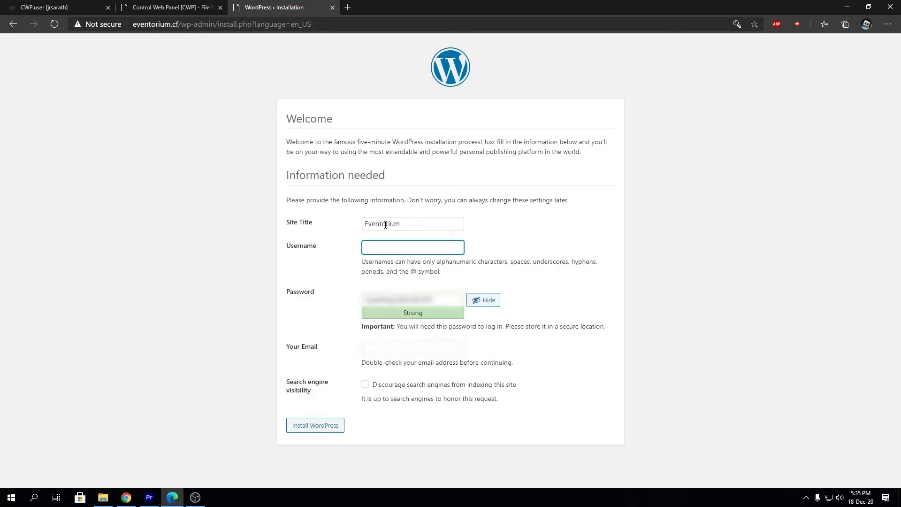
{"action": "type", "text": "jrsarath"}
{"action": "double_click", "coordinate": [438, 301]}
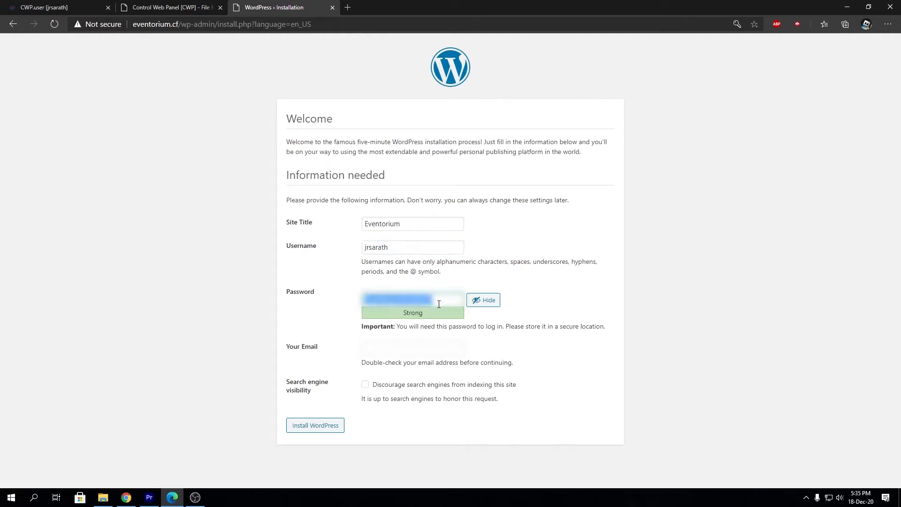
{"action": "key", "text": "BackSpace"}
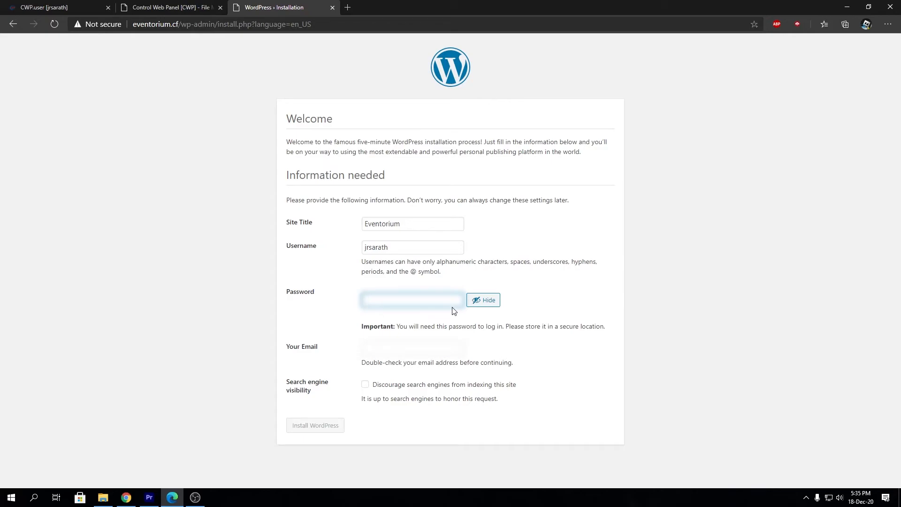
{"action": "type", "text": "••••••••••"}
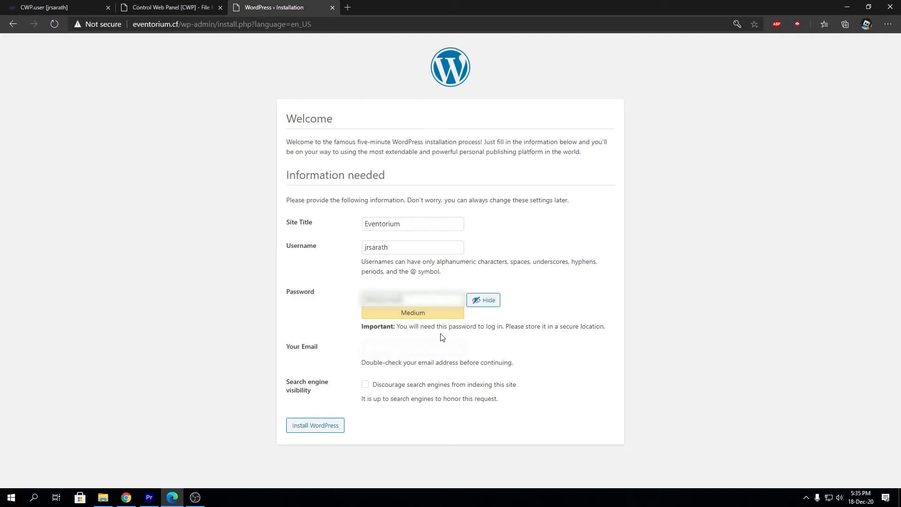
Fill in the admin e-mail address, retyping it after a false start
{"action": "left_click", "coordinate": [405, 351]}
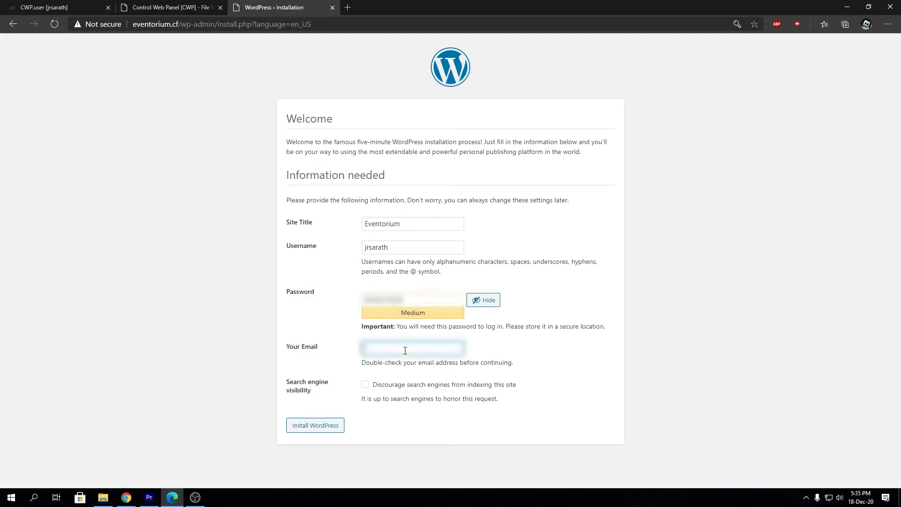
{"action": "type", "text": "jrsar••••••••"}
{"action": "key", "text": "ctrl+a"}
{"action": "key", "text": "BackSpace"}
{"action": "type", "text": "••••••••••••••••••••"}
{"action": "left_click", "coordinate": [637, 286]}
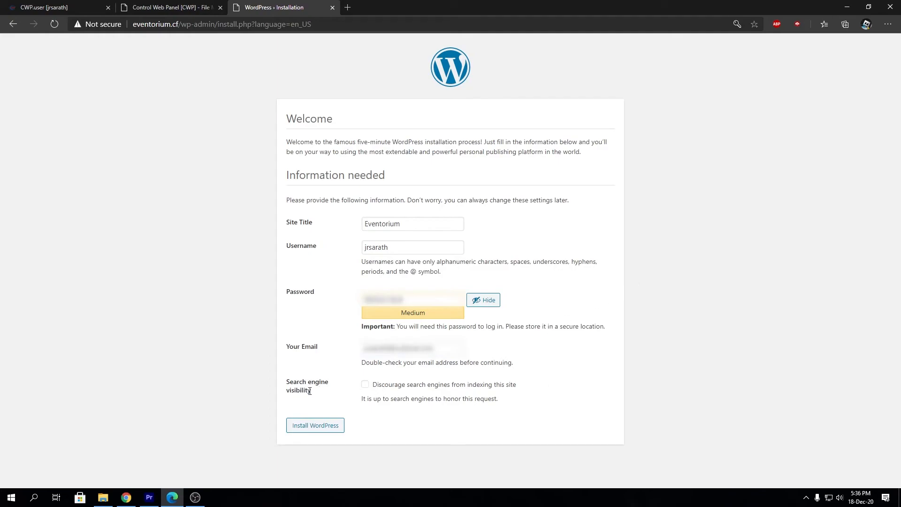
Tick Discourage search engines from indexing this site and install WordPress
{"action": "left_click_drag", "start_coordinate": [310, 391], "coordinate": [289, 381]}
{"action": "left_click", "coordinate": [383, 389]}
{"action": "left_click", "coordinate": [383, 388]}
{"action": "left_click", "coordinate": [365, 384]}
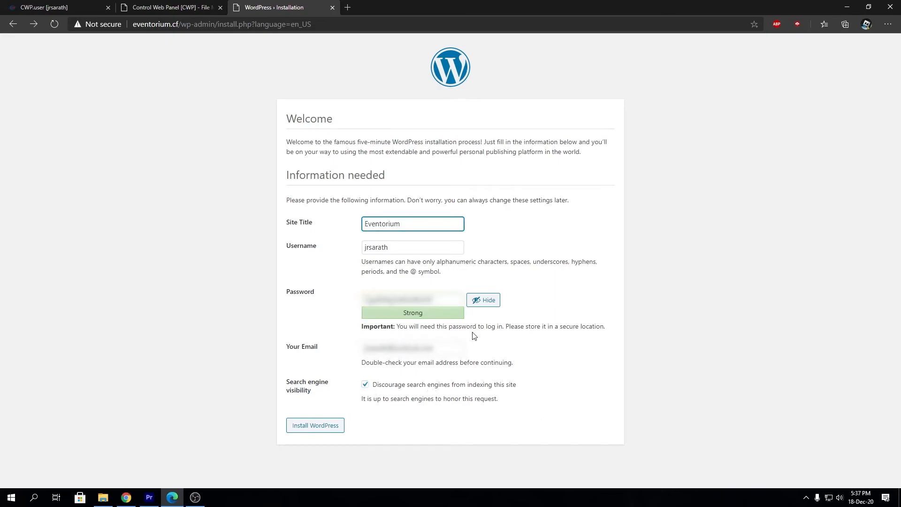
{"action": "left_click", "coordinate": [322, 427]}
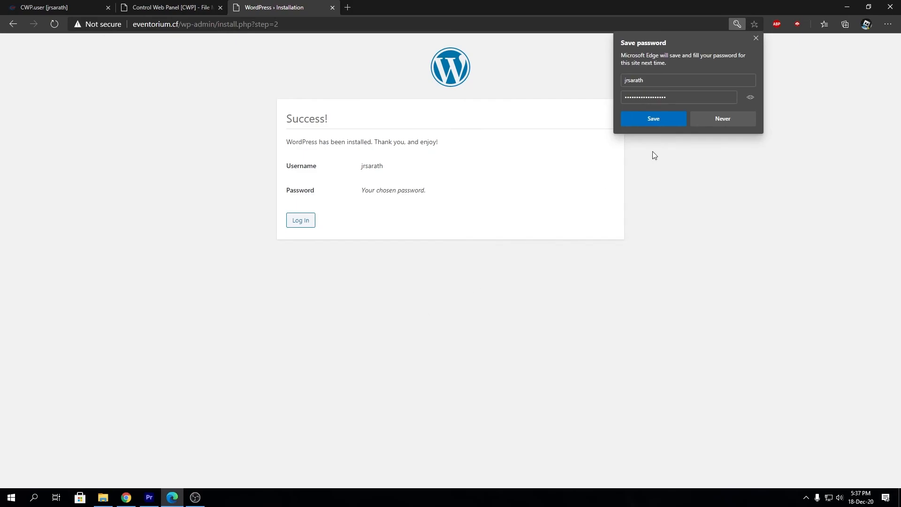
Save the admin login in Edge, then log in with it and Remember Me ticked
{"action": "left_click", "coordinate": [676, 117]}
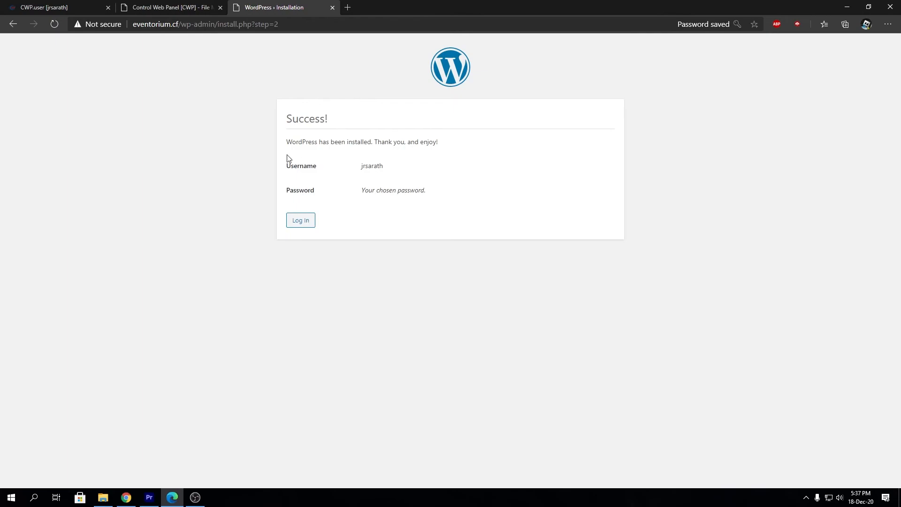
{"action": "left_click", "coordinate": [307, 221]}
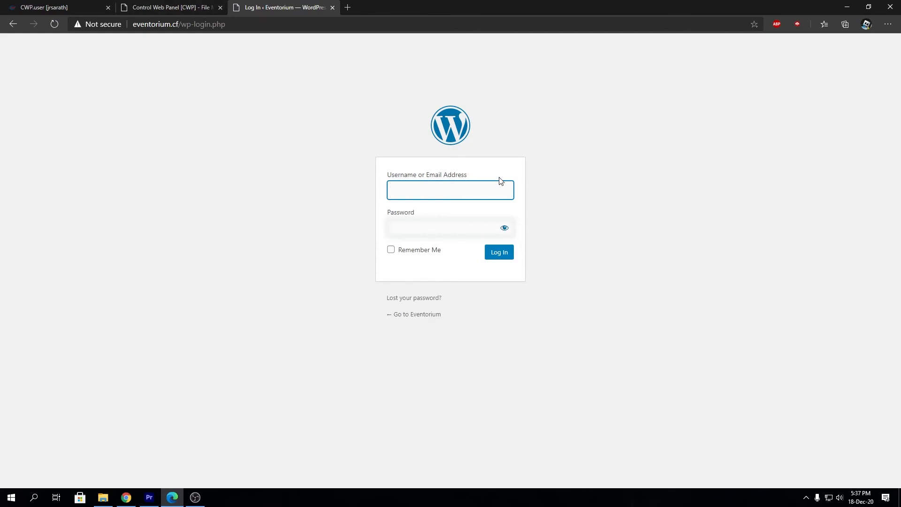
{"action": "left_click", "coordinate": [479, 188]}
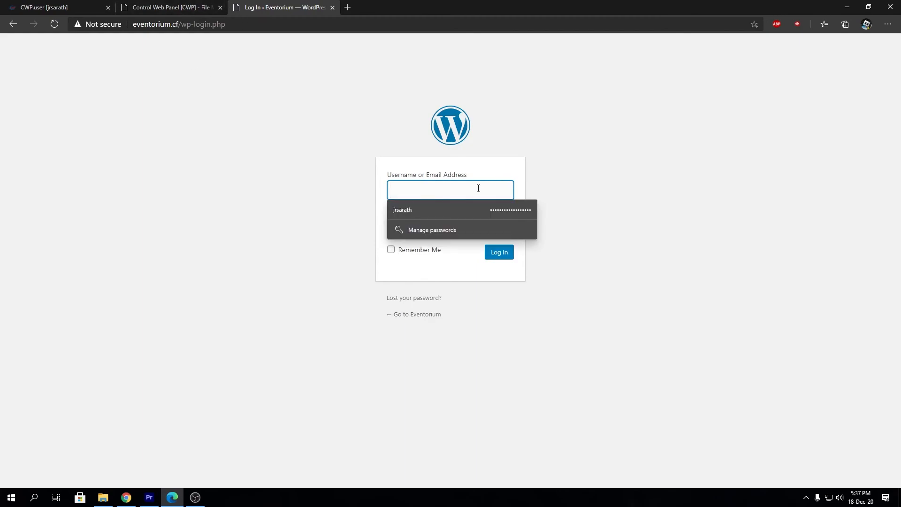
{"action": "left_click", "coordinate": [472, 209]}
{"action": "left_click", "coordinate": [418, 252]}
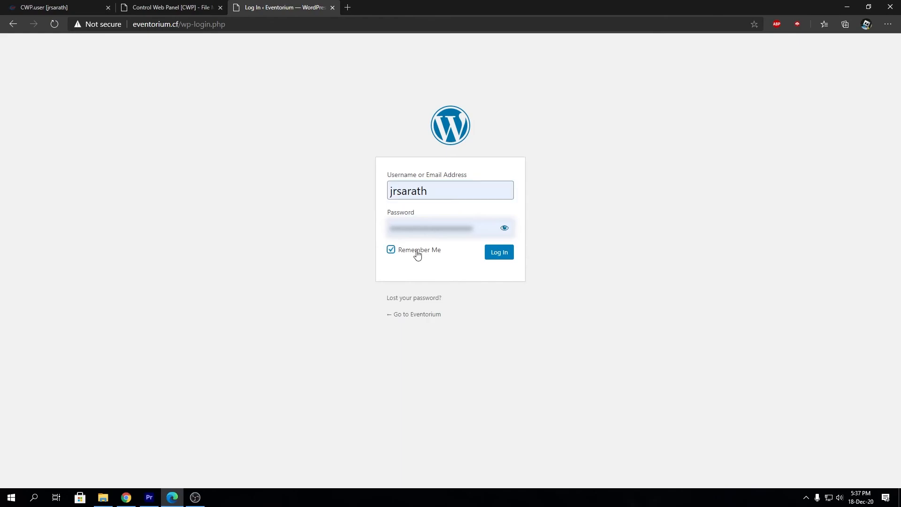
{"action": "left_click", "coordinate": [498, 252]}
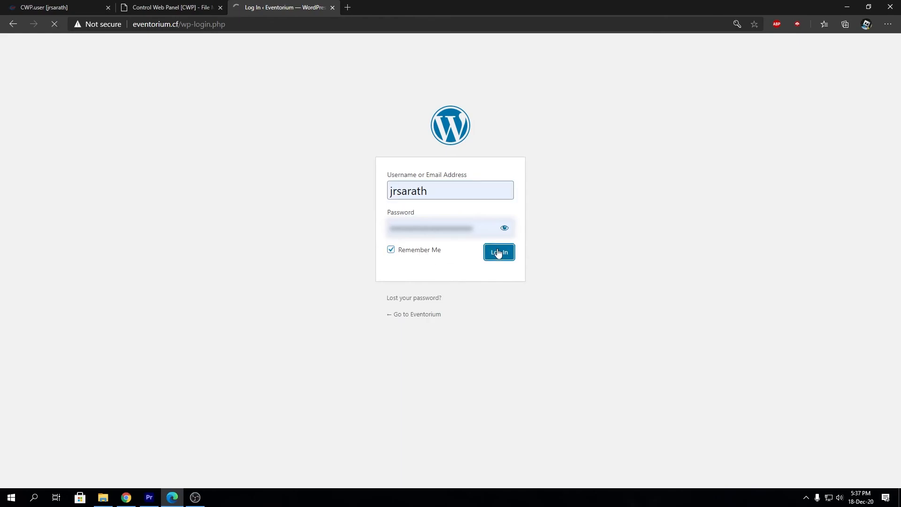